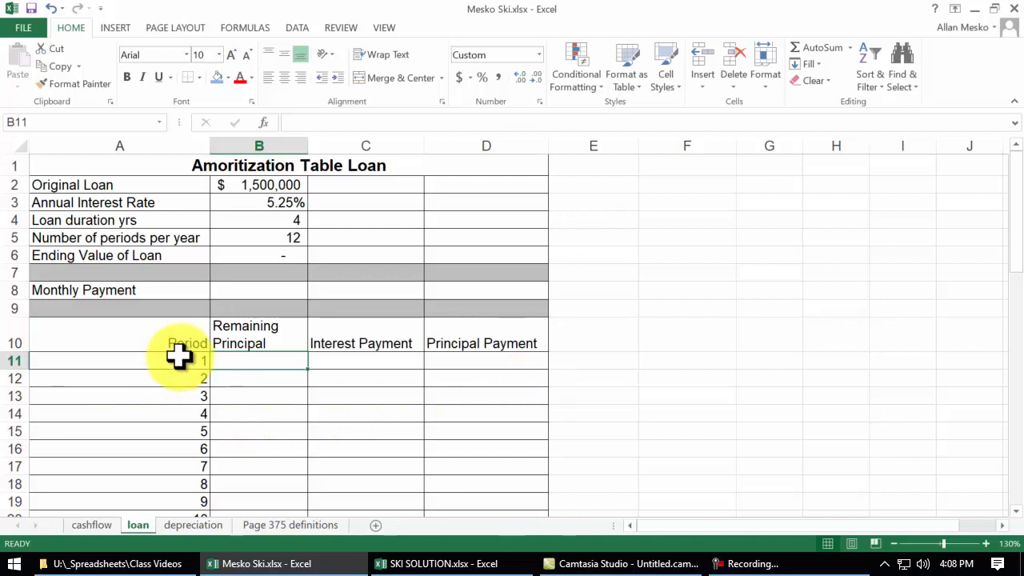
# Look through the empty loan amortization table down to period 48 and return to the beginning of the sheet
pyautogui.scroll(-1, 179, 359)
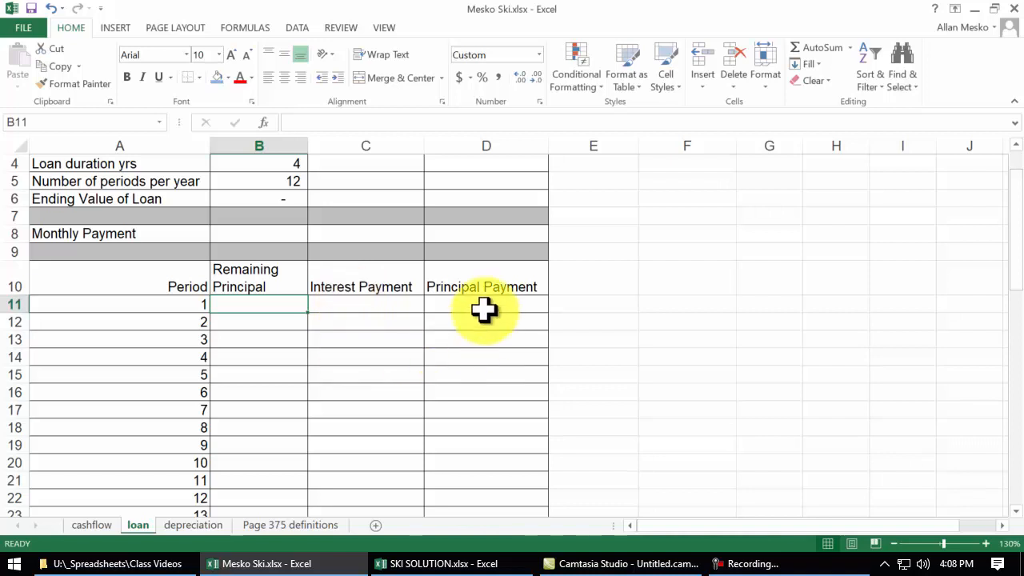
pyautogui.scroll(-3, 176, 313)
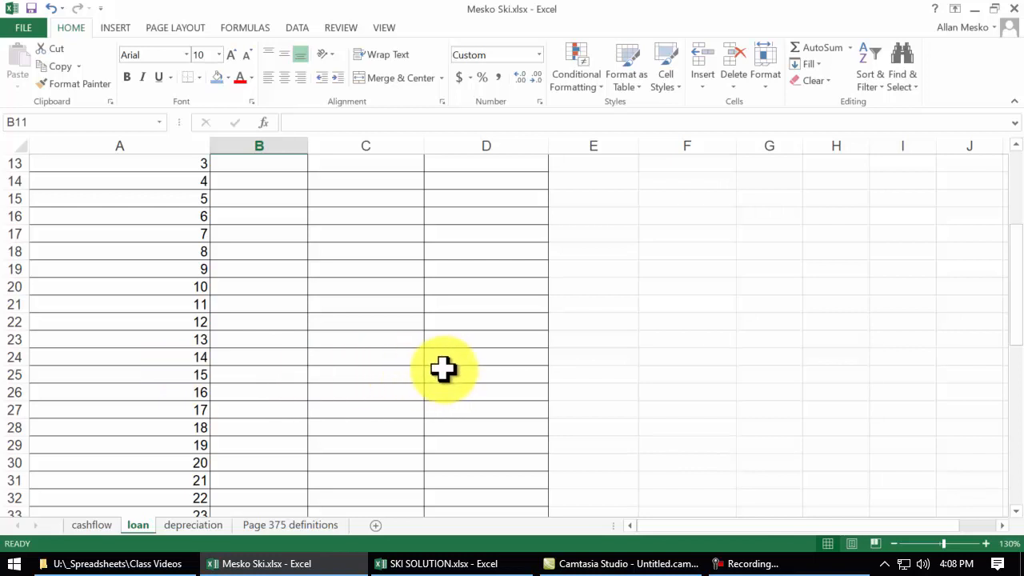
pyautogui.scroll(-6, 366, 386)
pyautogui.scroll(-5, 365, 398)
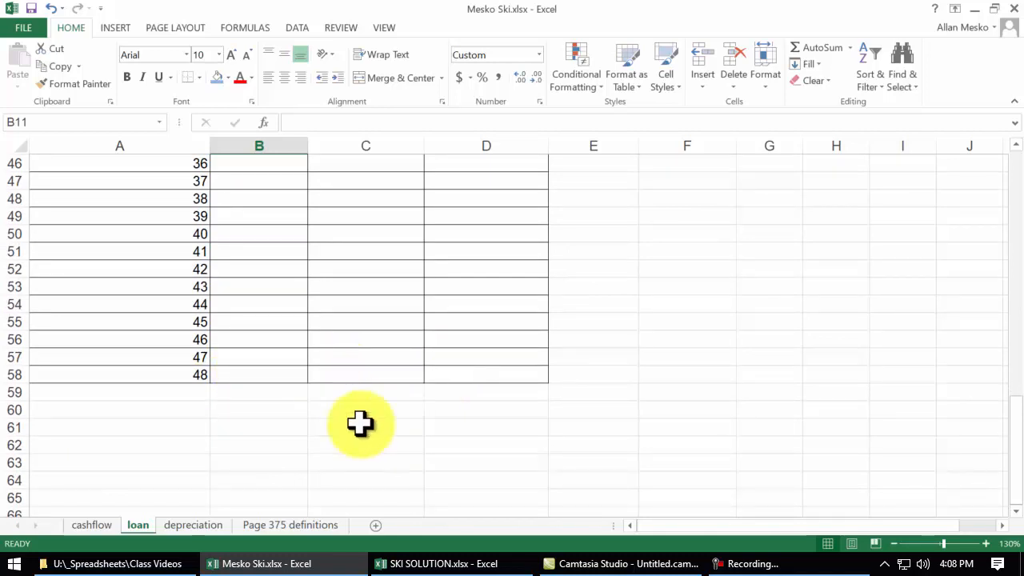
pyautogui.hotkey('ctrl', 'Home')
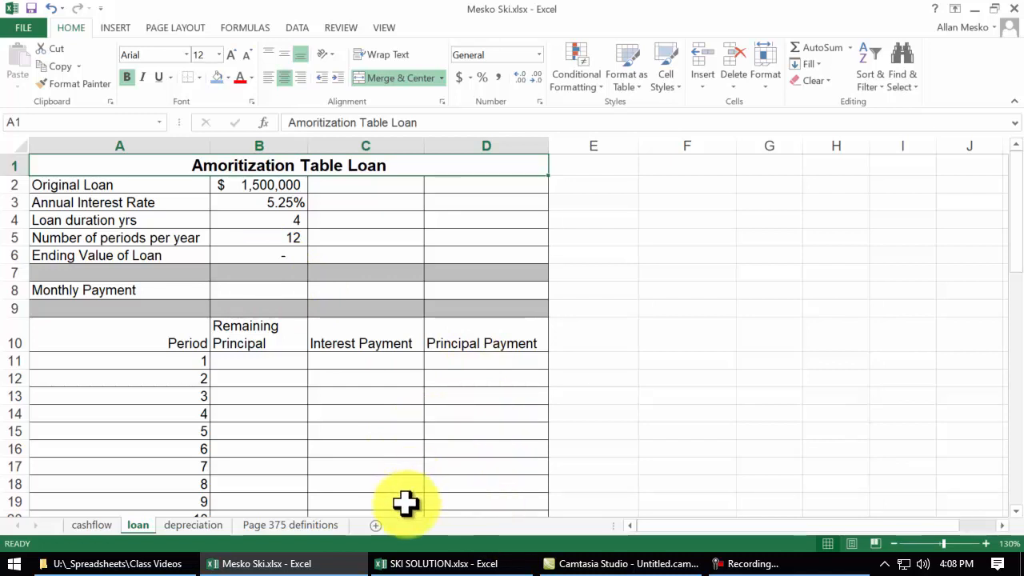
# Calculate the monthly payment in B8 with the formula =PMT(B3/B5,B5*B4,B2)
pyautogui.click(252, 289)
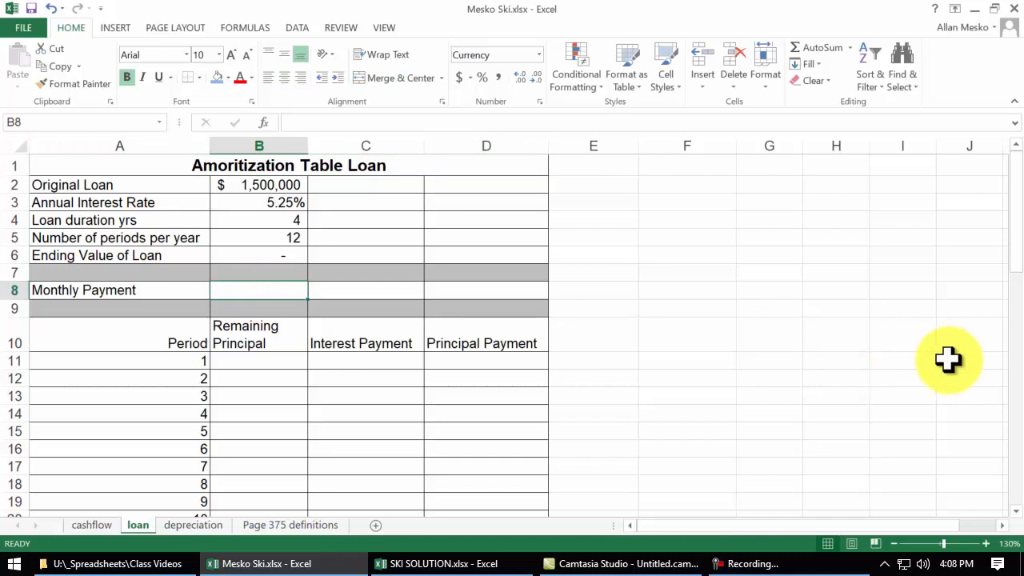
pyautogui.write('=pmt')
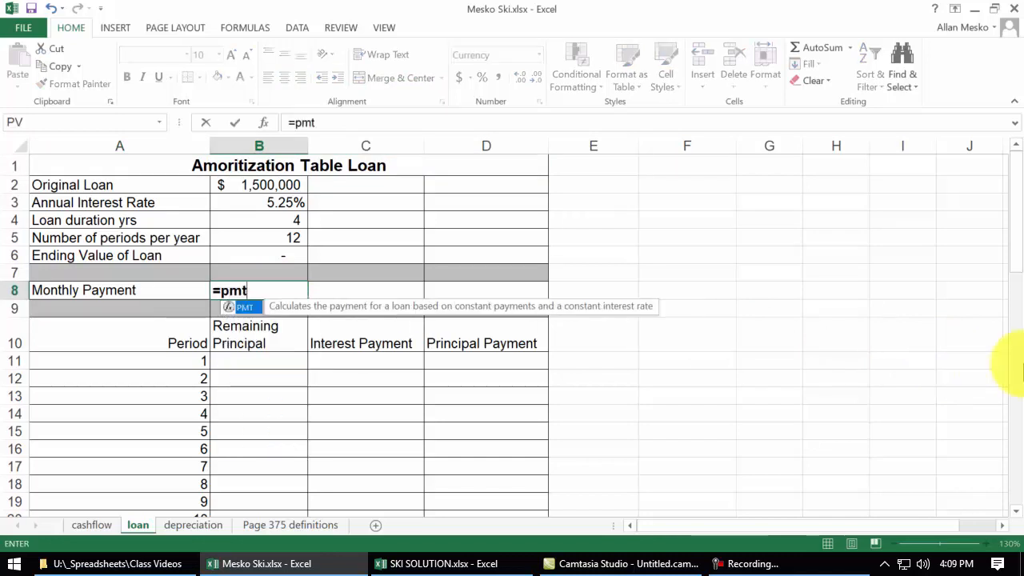
pyautogui.write('(')
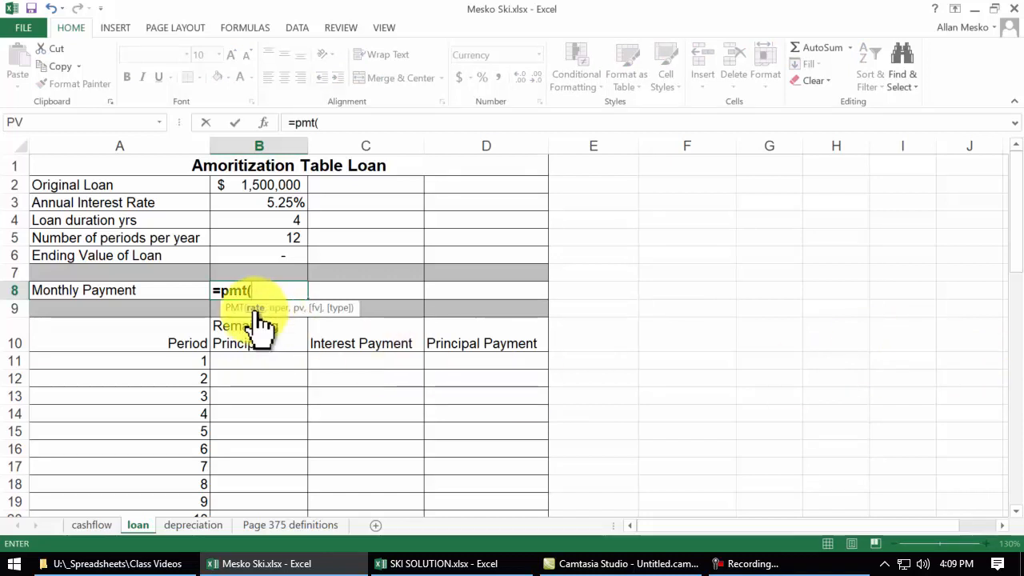
pyautogui.click(252, 204)
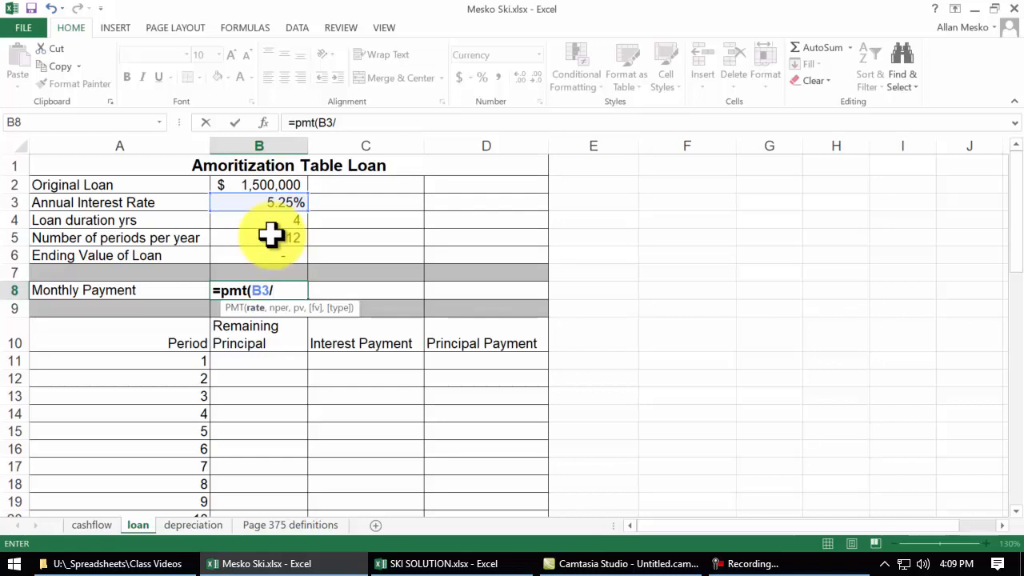
pyautogui.click(273, 234)
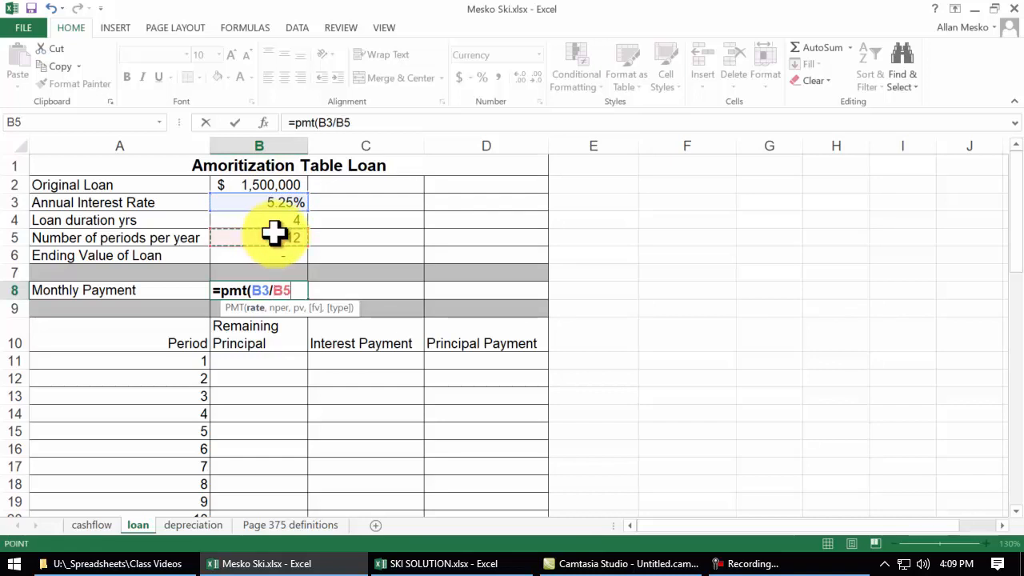
pyautogui.write(',')
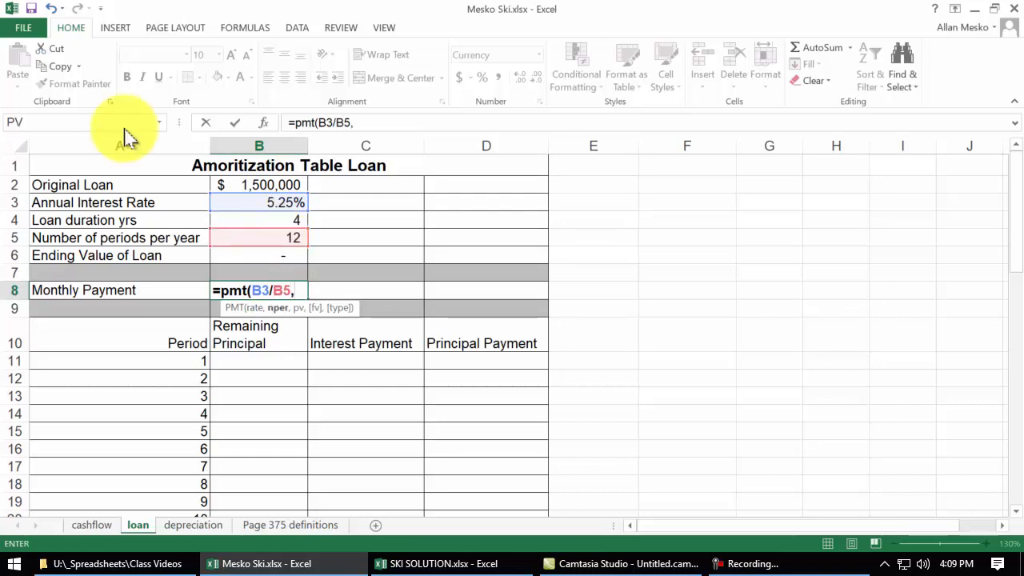
pyautogui.click(258, 237)
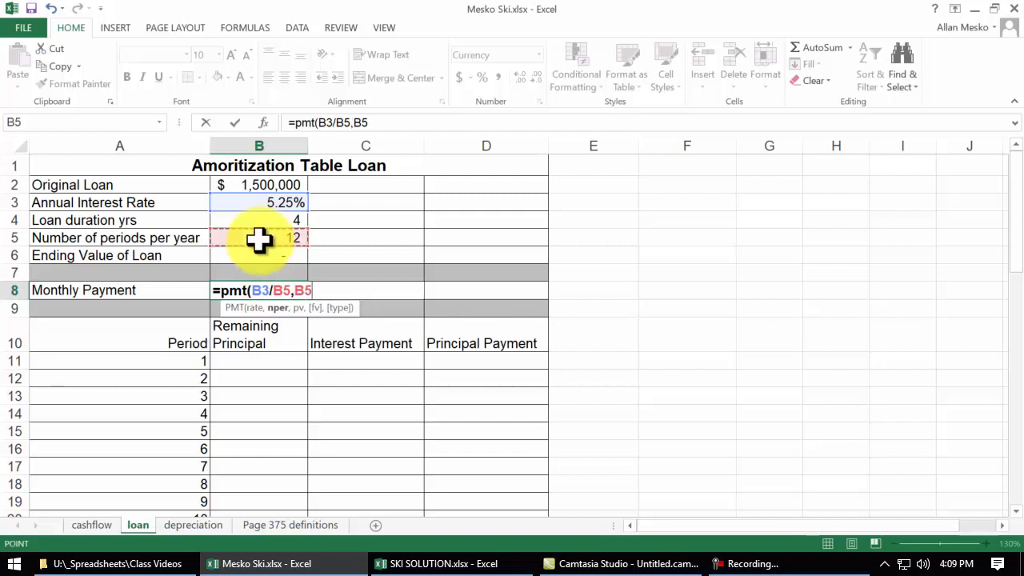
pyautogui.write('*')
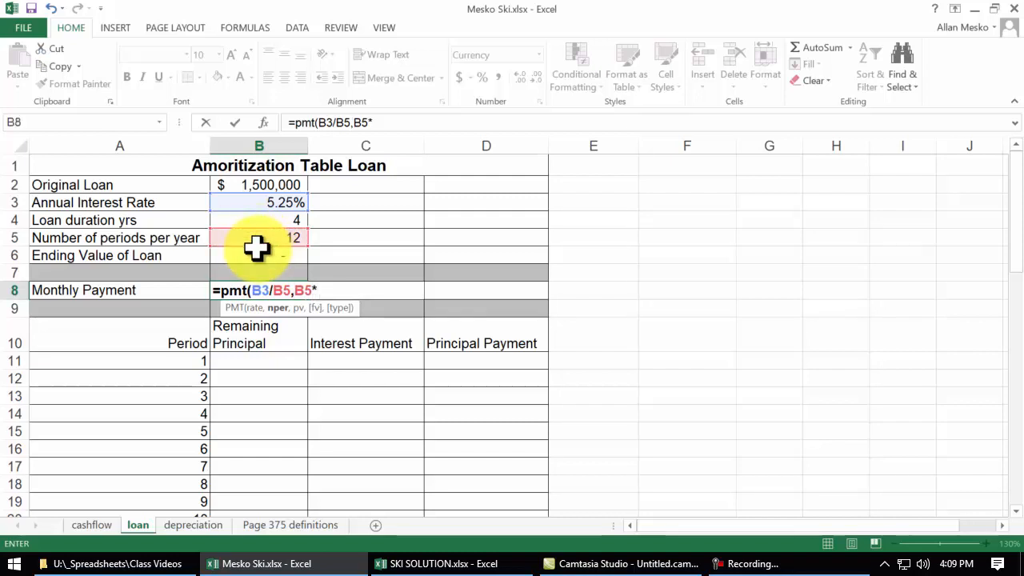
pyautogui.click(290, 221)
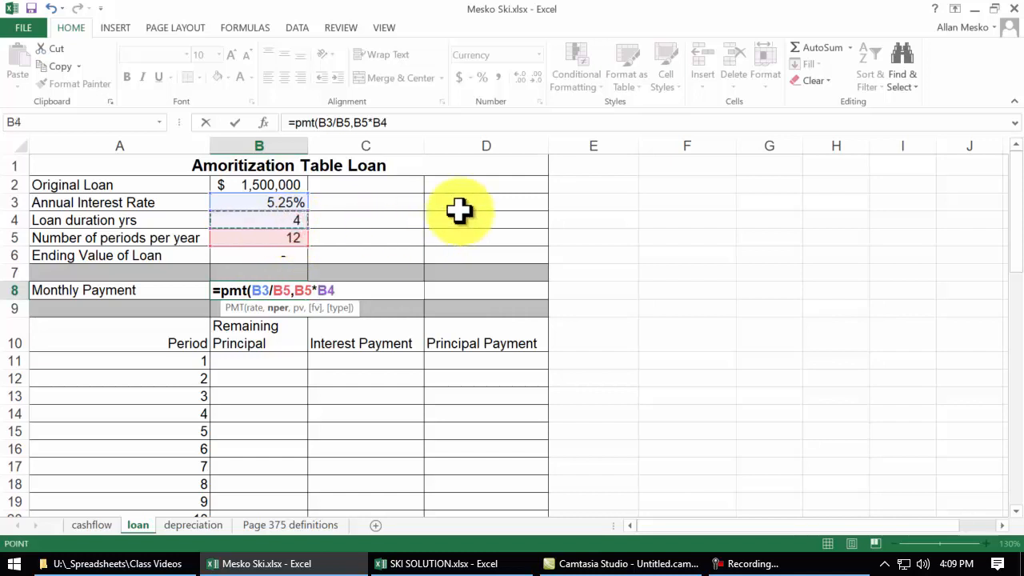
pyautogui.write(',')
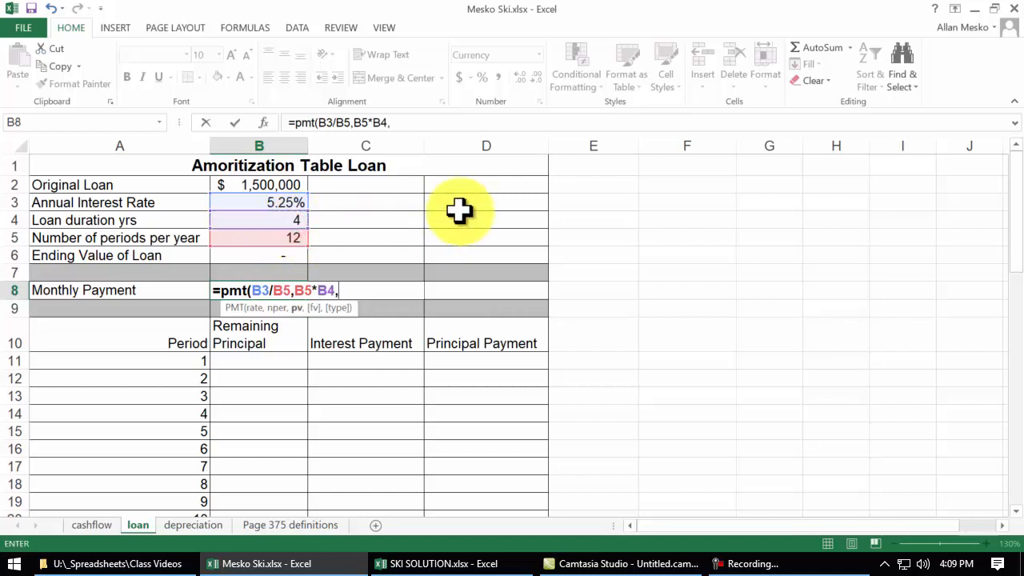
pyautogui.click(274, 184)
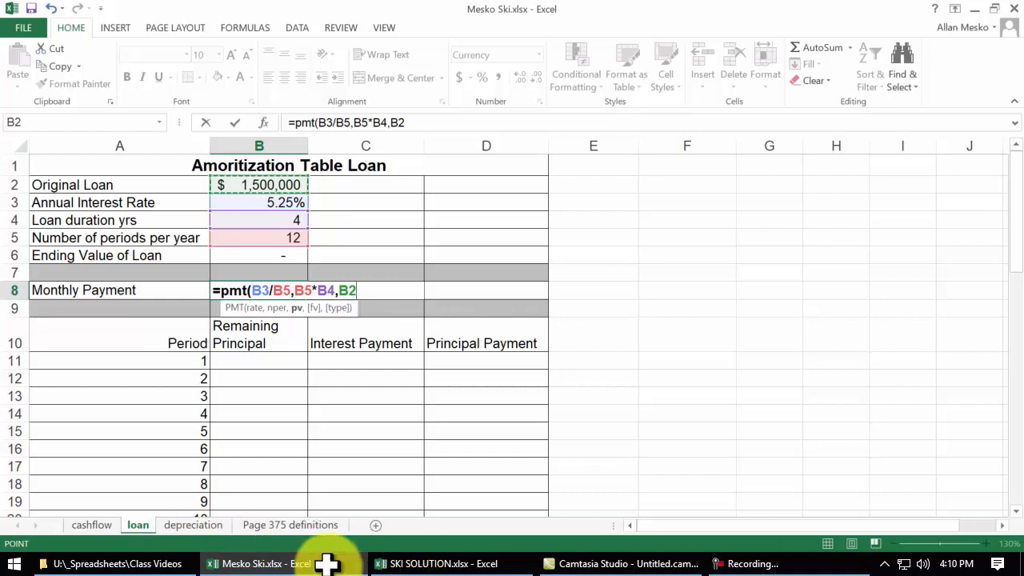
pyautogui.press('Return')
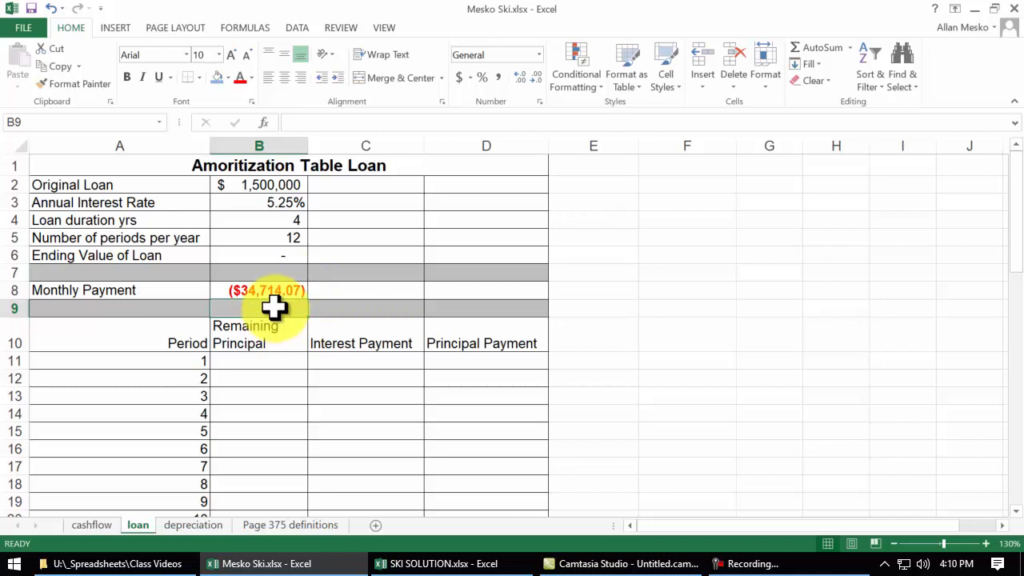
# Set period 1's remaining principal in B11 to reference the original loan amount in B2
pyautogui.click(240, 360)
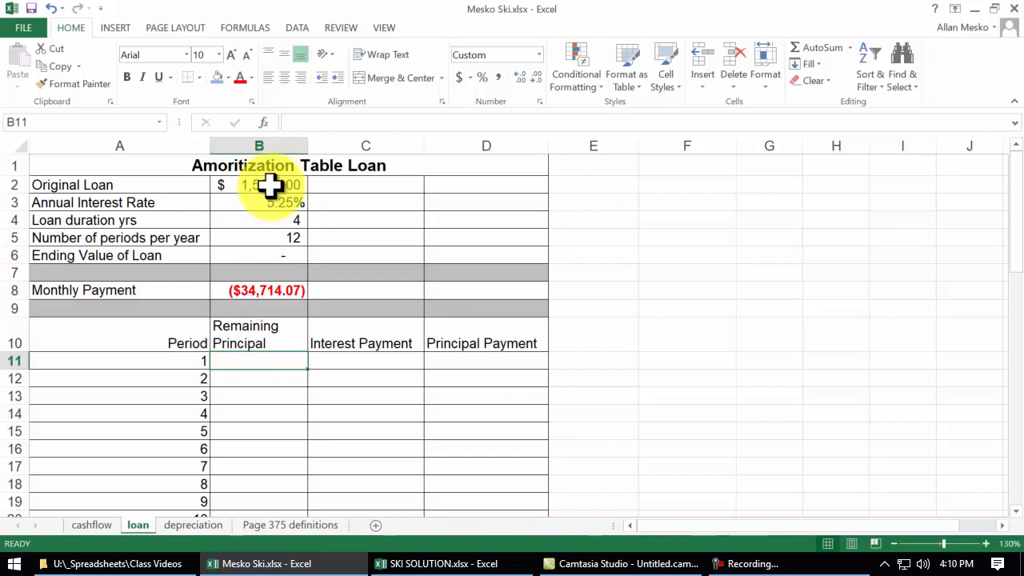
pyautogui.write('=')
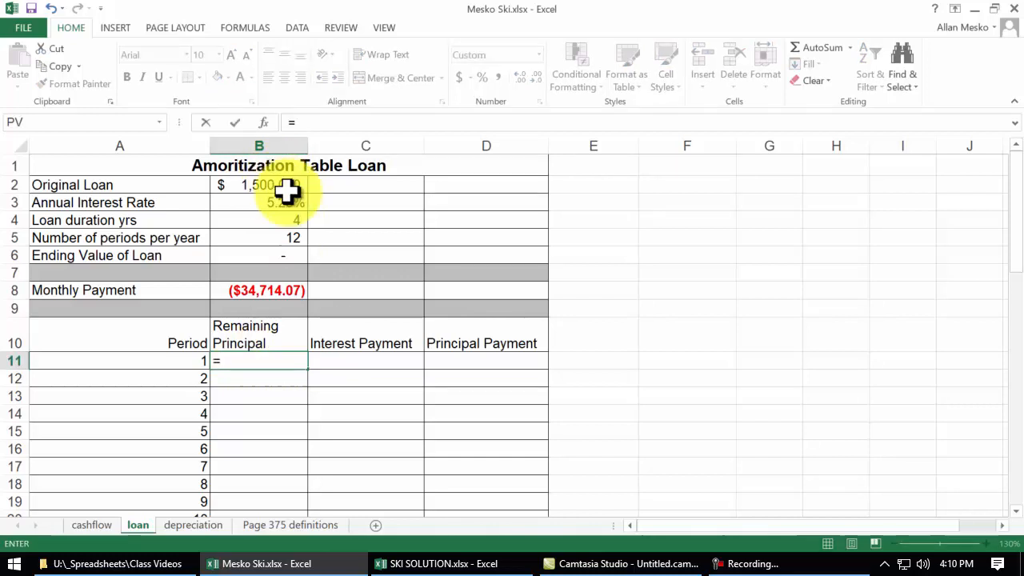
pyautogui.click(285, 186)
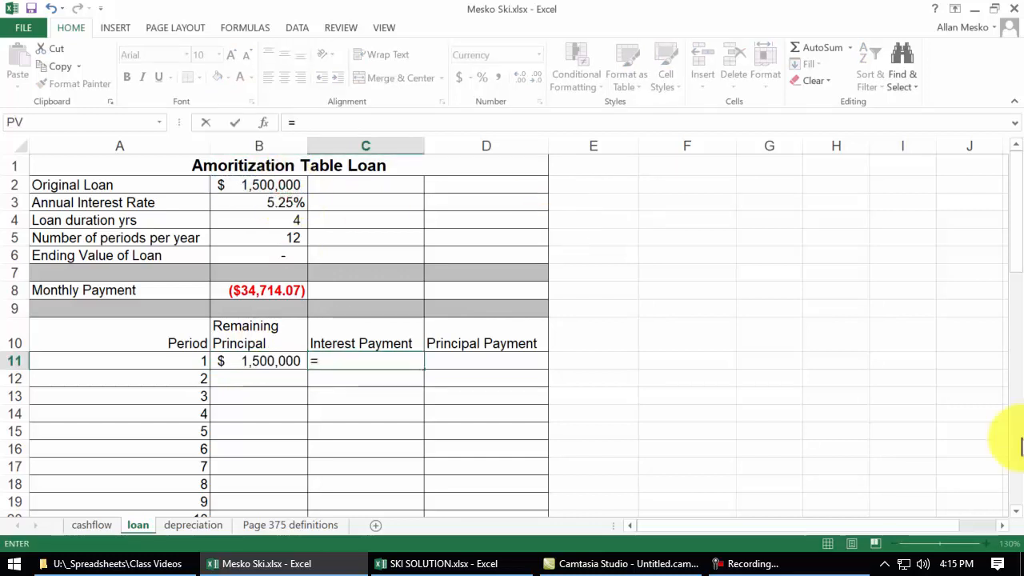
# Begin an IPMT formula for period 1's interest payment in C11, with the rate argument $B$3/$B$5
pyautogui.write('i')
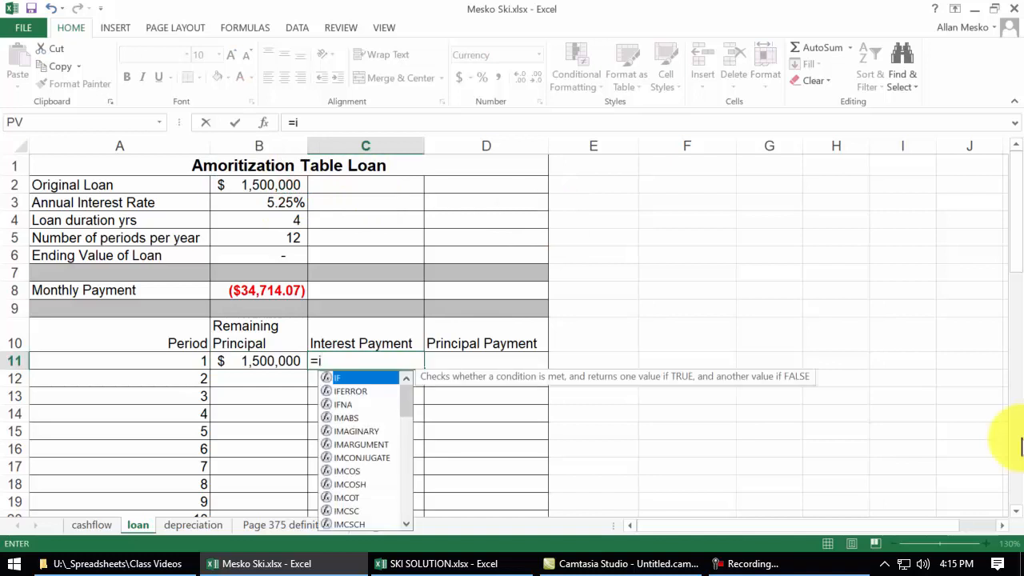
pyautogui.write('pmt')
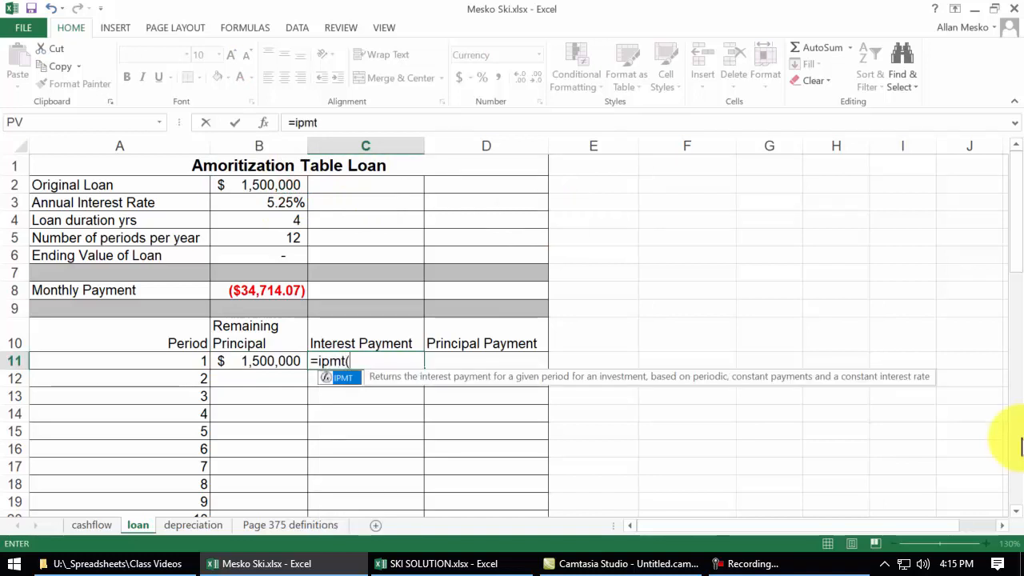
pyautogui.write('(')
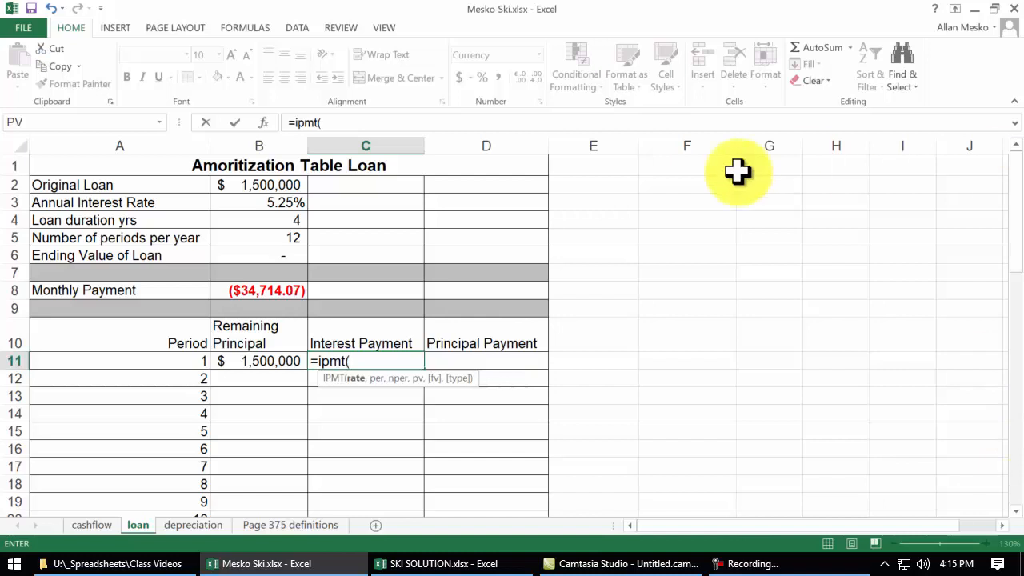
pyautogui.click(264, 202)
pyautogui.press('F4')
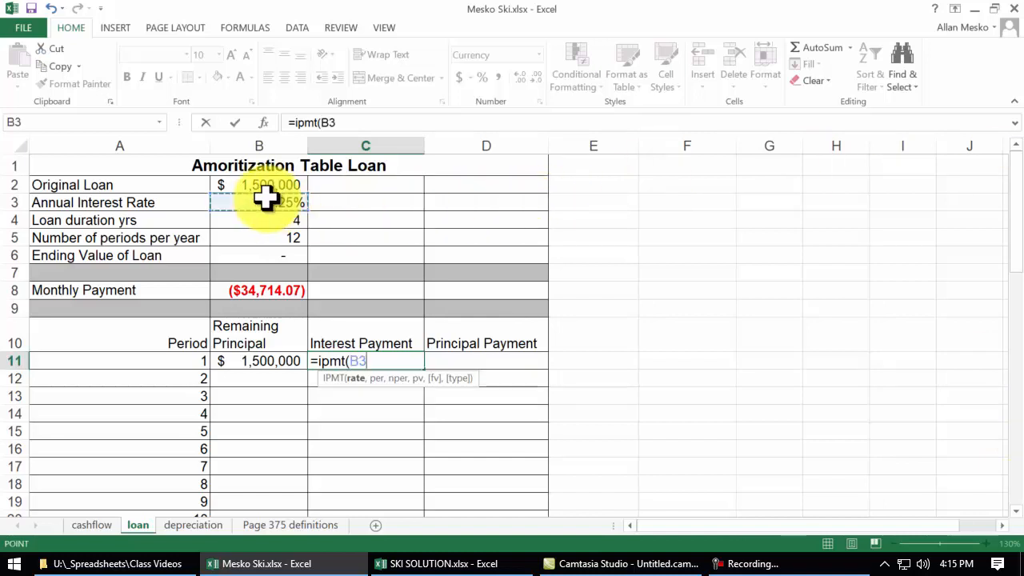
pyautogui.write('/')
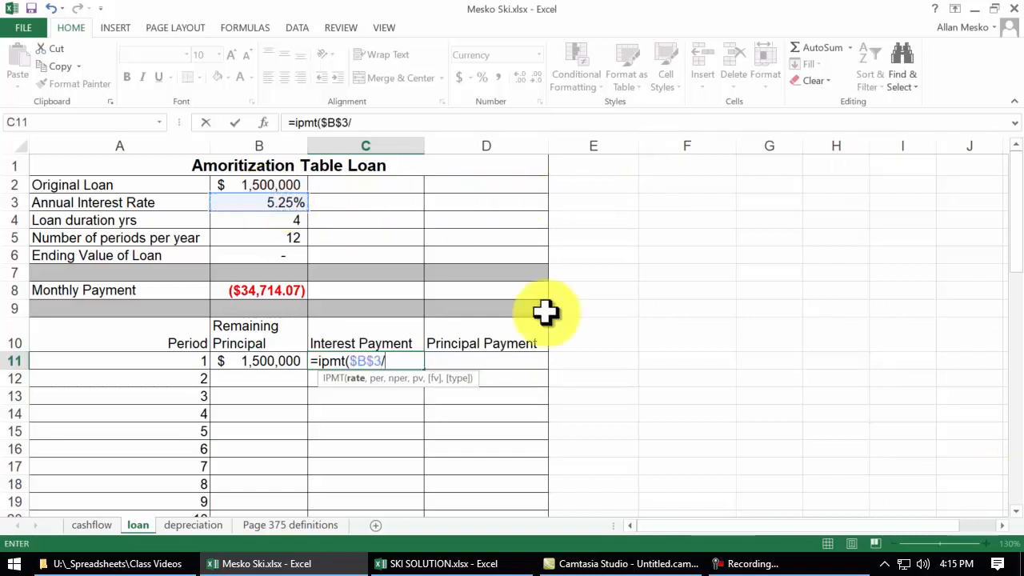
pyautogui.click(270, 235)
pyautogui.press('F4')
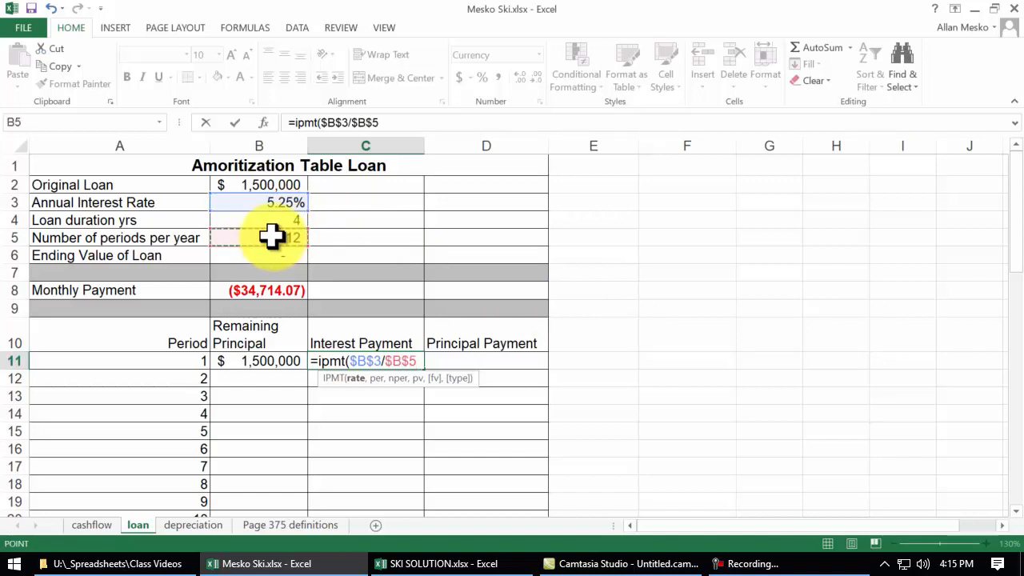
pyautogui.write(',')
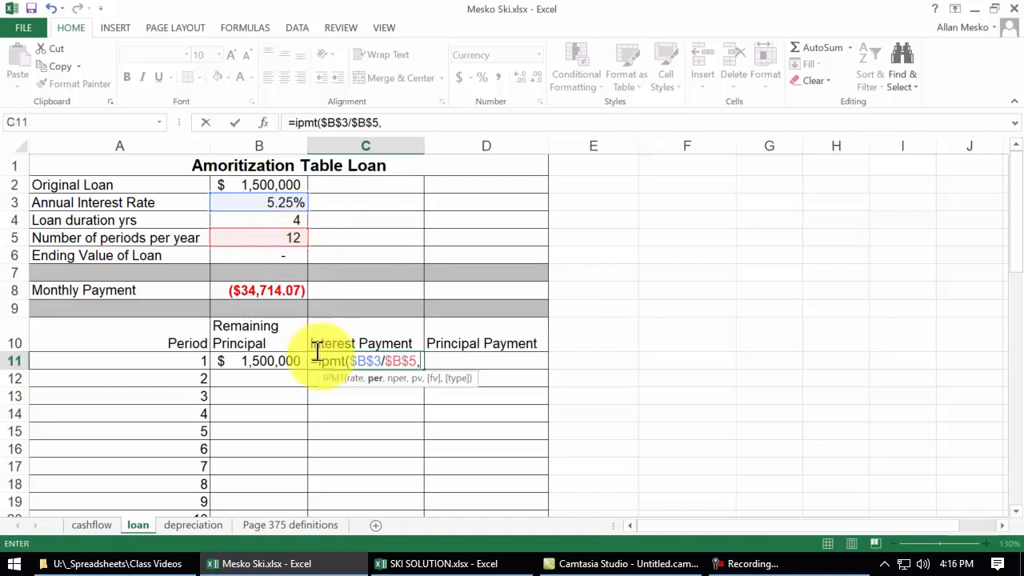
# Add the period argument to the IPMT formula as $A11, locking only the column
pyautogui.click(139, 359)
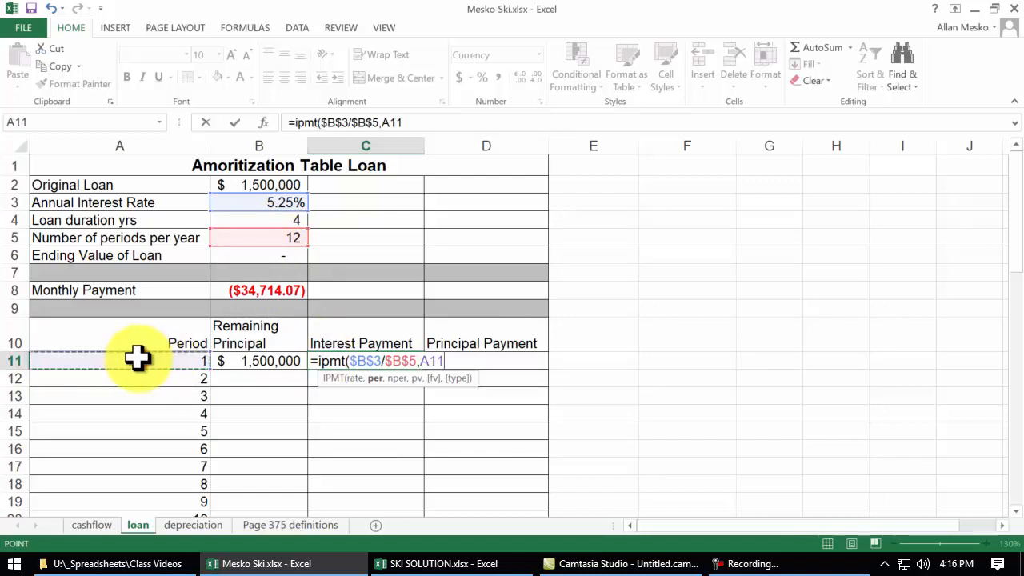
pyautogui.press('F4')
pyautogui.press('F4')
pyautogui.press('F4')
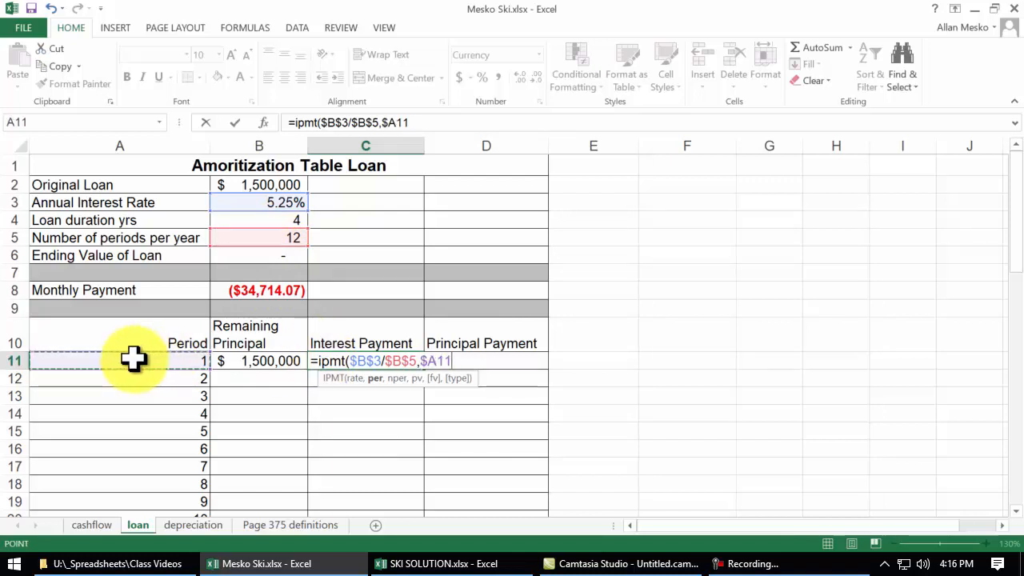
pyautogui.write(',')
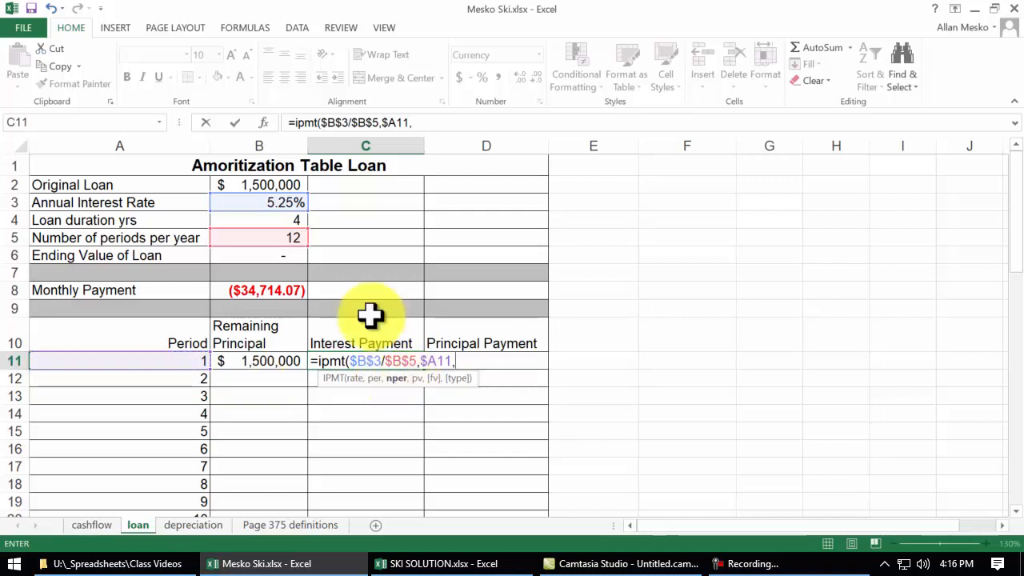
# Add the total number of periods to the IPMT formula as $B$4*$B$5 with absolute references
pyautogui.click(278, 221)
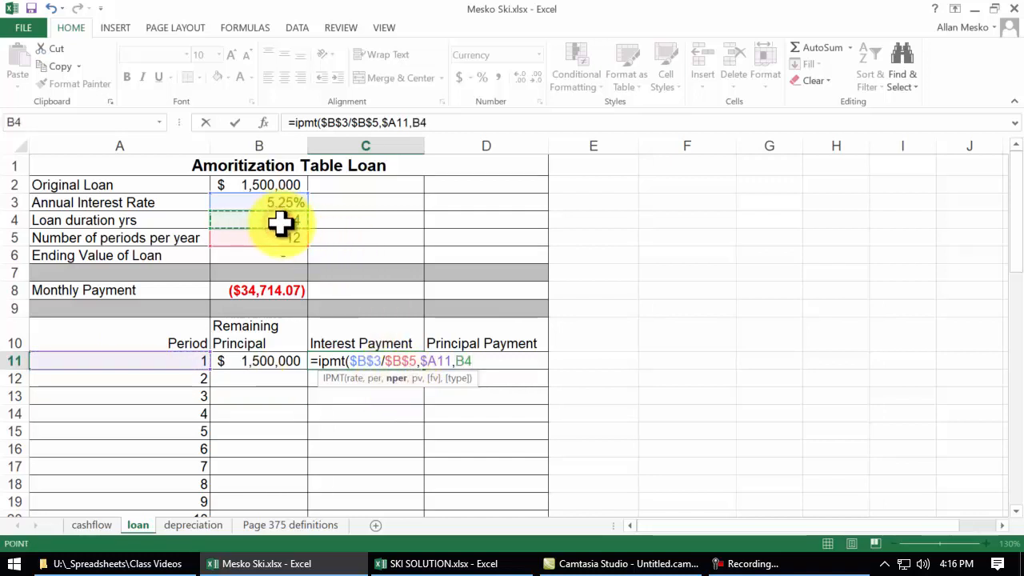
pyautogui.press('F4')
pyautogui.write('*')
pyautogui.click(296, 235)
pyautogui.press('F4')
pyautogui.write(',')
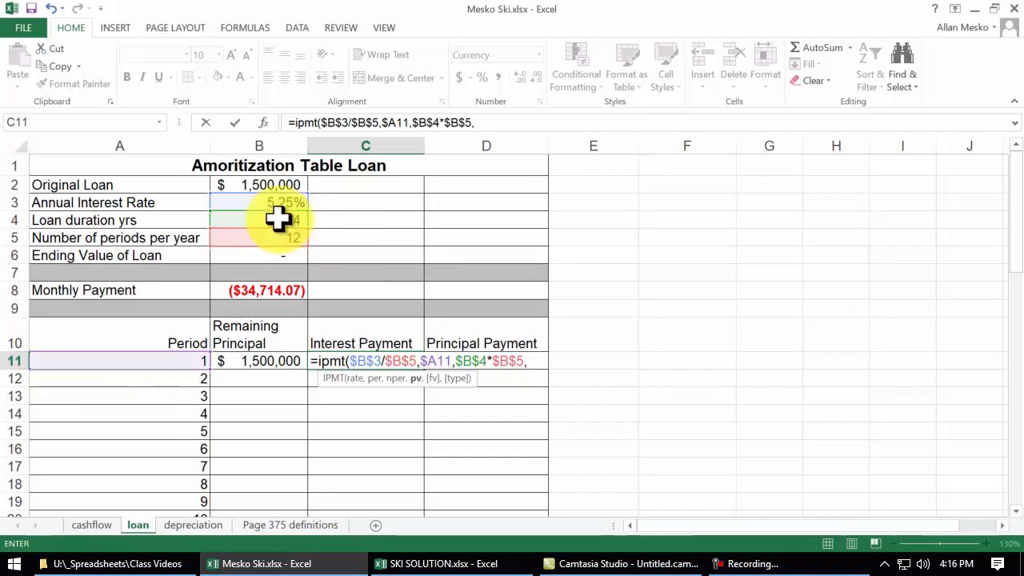
# Complete the IPMT formula in C11 with present value $B$2, future value $B$6 and payment type 0
pyautogui.click(256, 187)
pyautogui.press('F4')
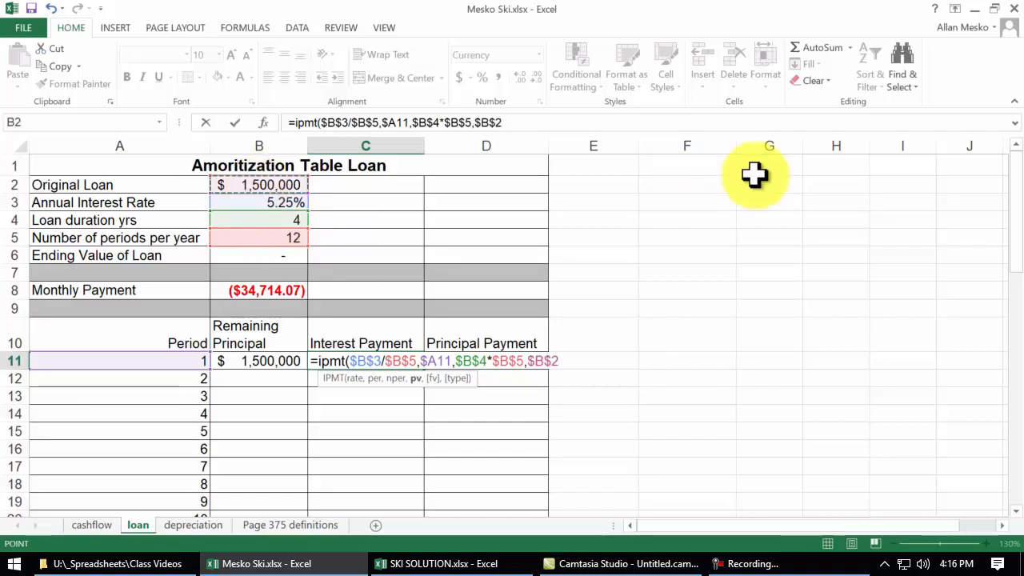
pyautogui.write(',')
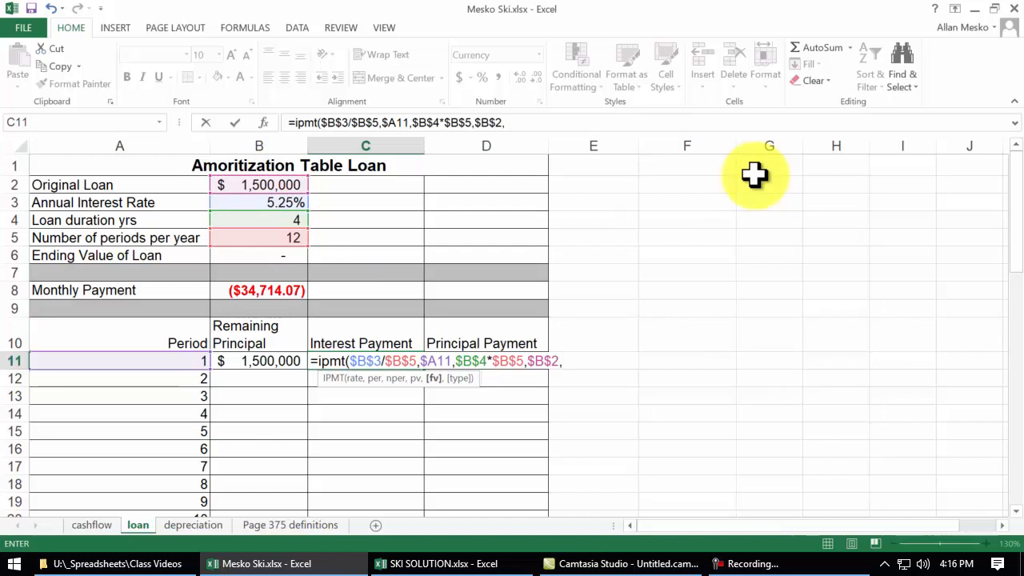
pyautogui.click(263, 256)
pyautogui.press('F4')
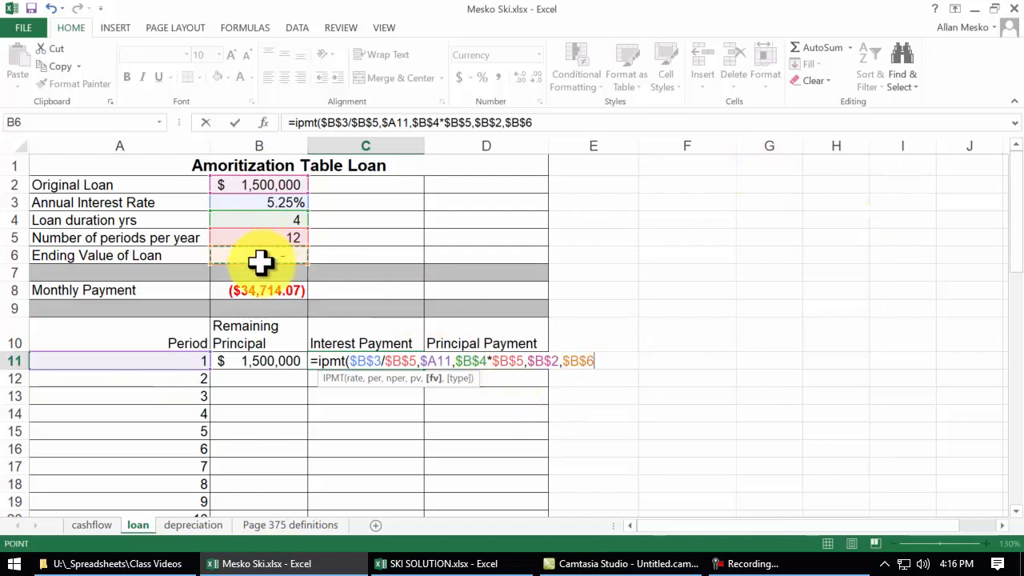
pyautogui.write(',0')
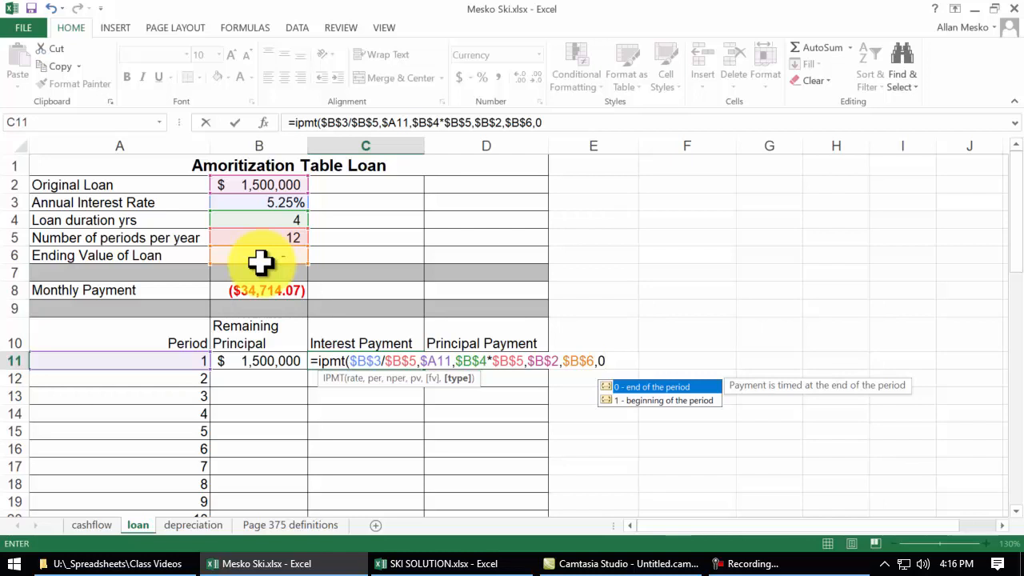
pyautogui.write(')')
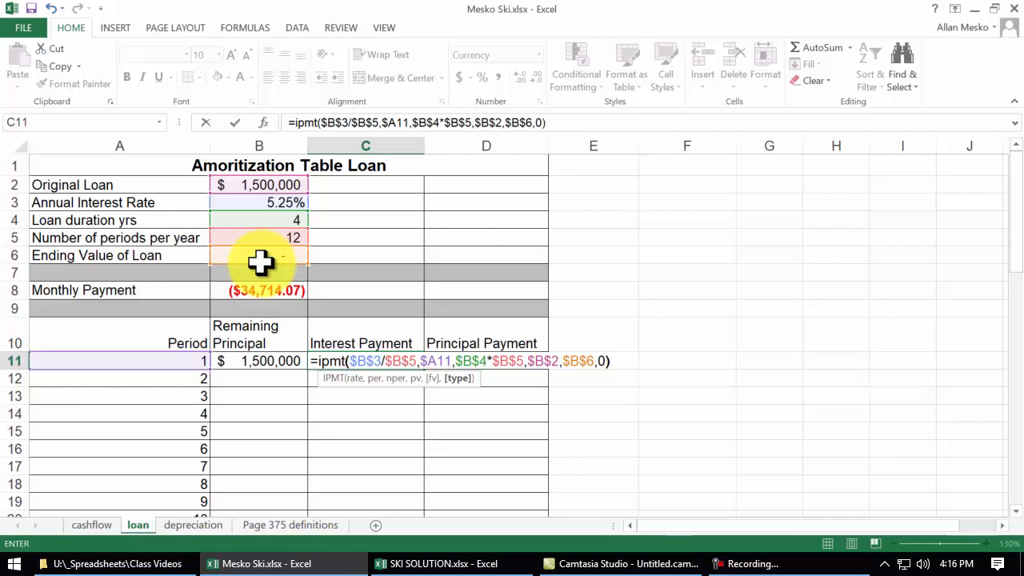
pyautogui.press('Return')
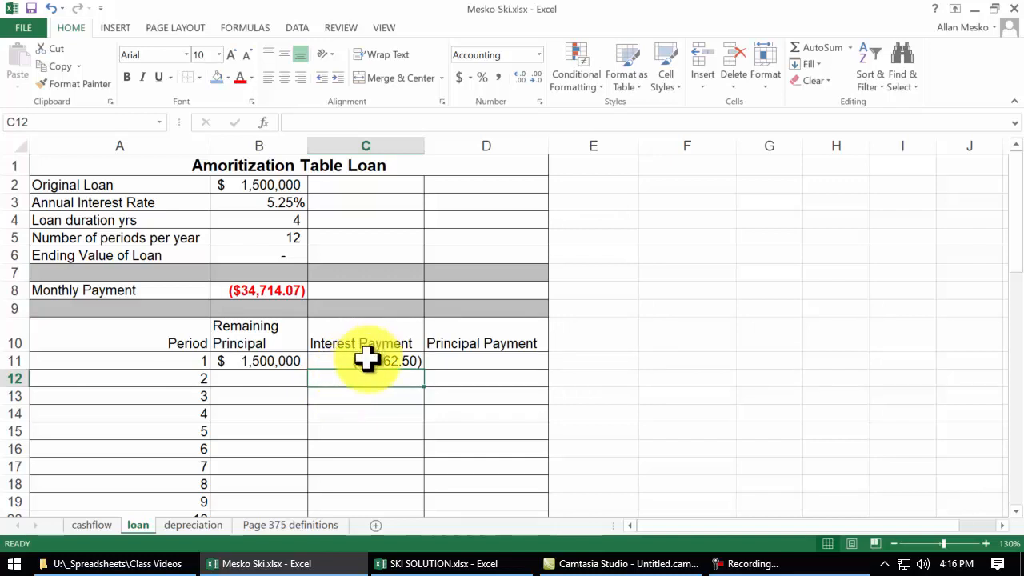
# Fill the interest payment formula from C11 down to period 2 in C12
pyautogui.click(365, 359)
pyautogui.moveTo(424, 370); pyautogui.dragTo(424, 397)
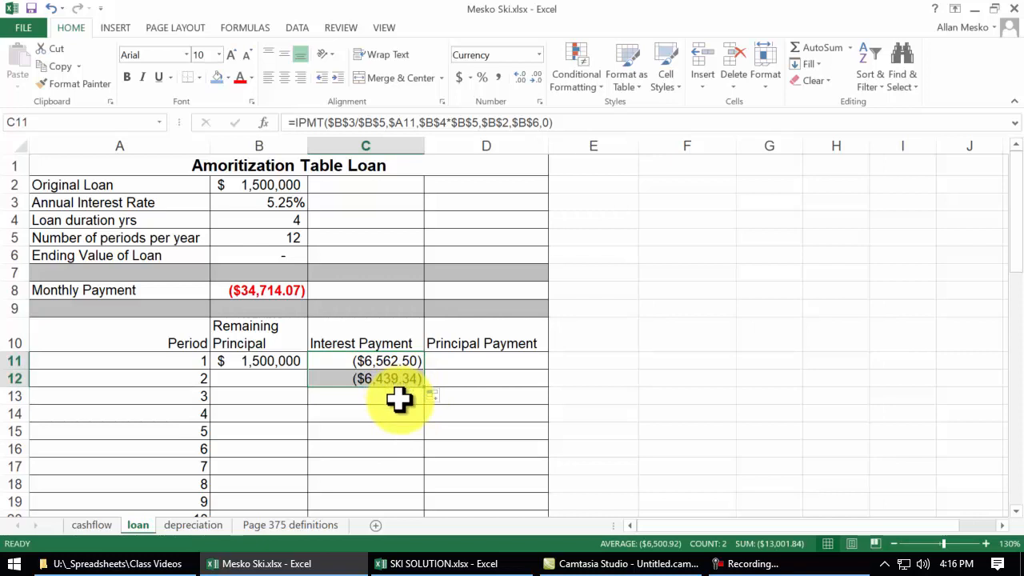
pyautogui.click(441, 366)
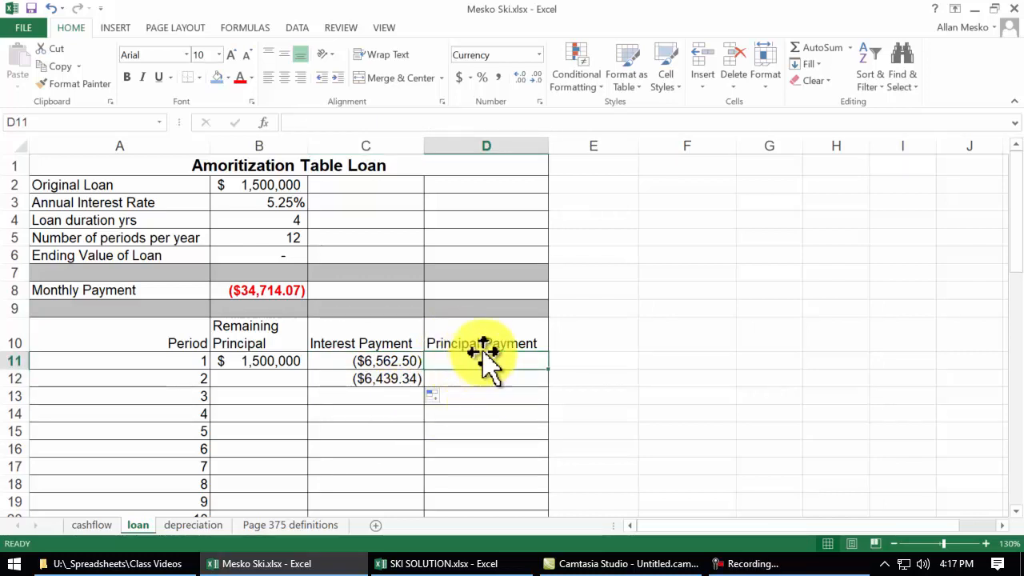
# Copy period 1's interest payment formula from C11 into the principal payment cell D11
pyautogui.click(384, 365)
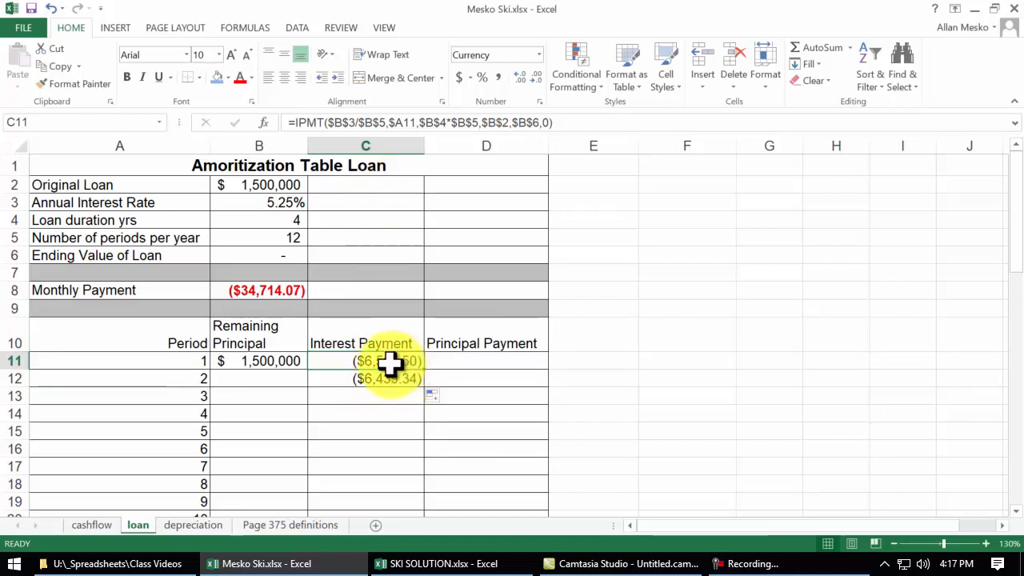
pyautogui.hotkey('ctrl', 'c')
pyautogui.click(456, 361)
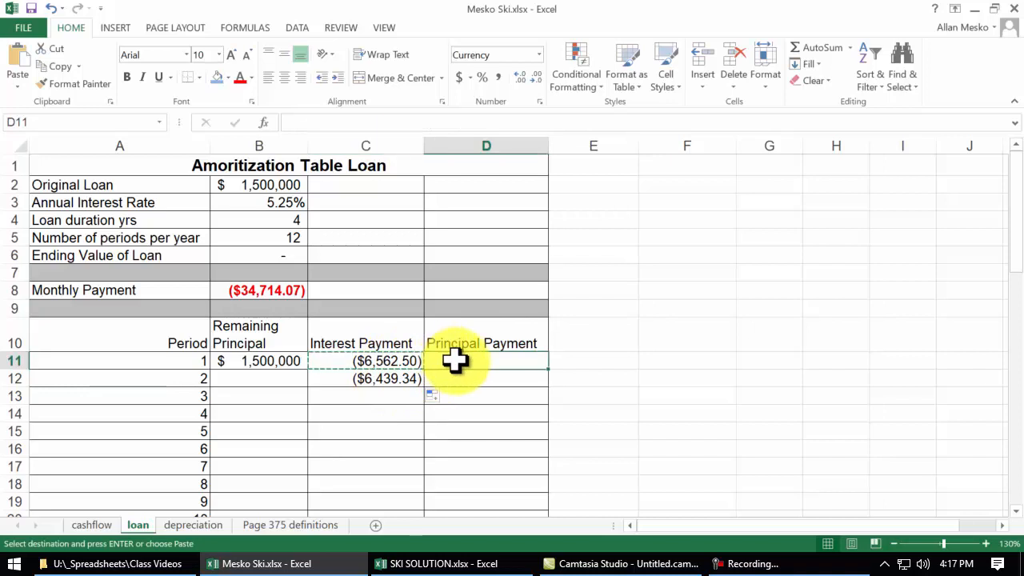
pyautogui.hotkey('ctrl', 'v')
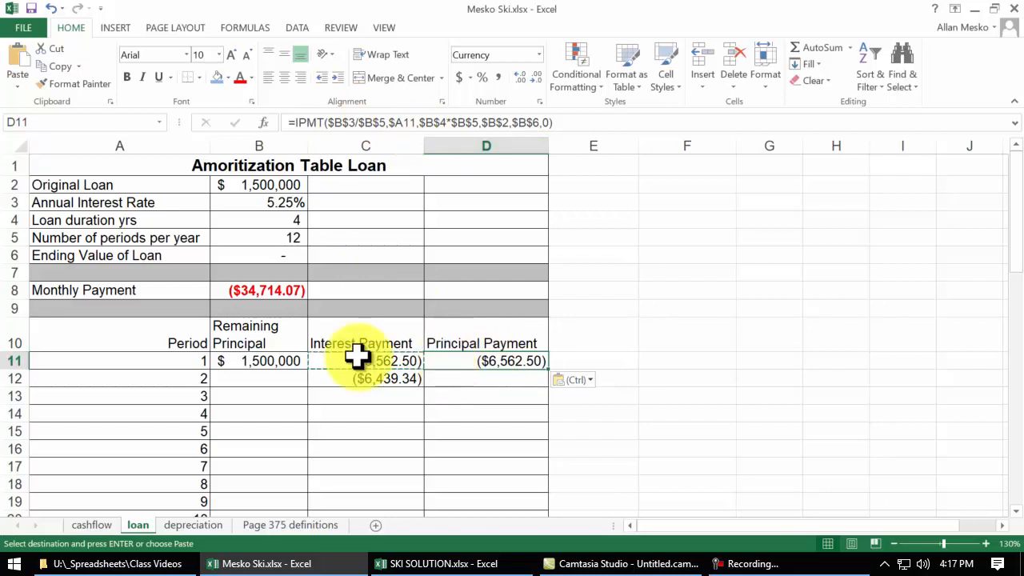
# Replace the IPMT function in D11 with PPMT, keeping all of its arguments
pyautogui.doubleClick(439, 360)
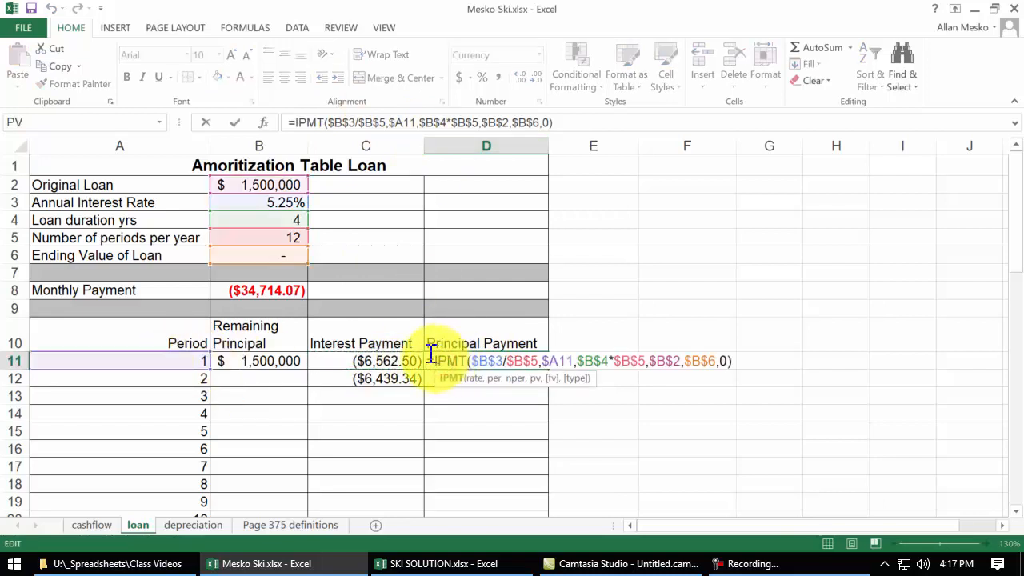
pyautogui.doubleClick(450, 361)
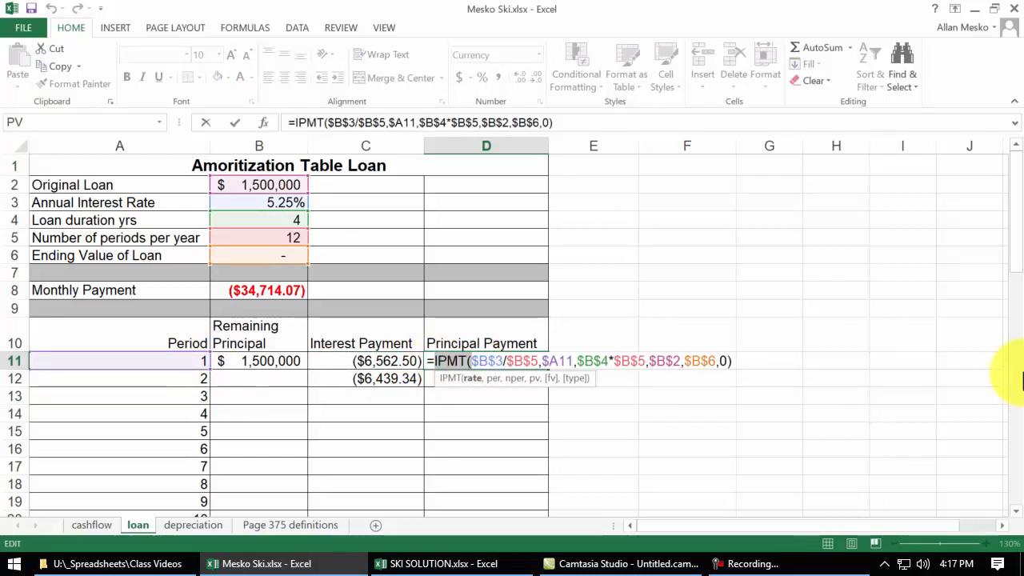
pyautogui.write('ppmt')
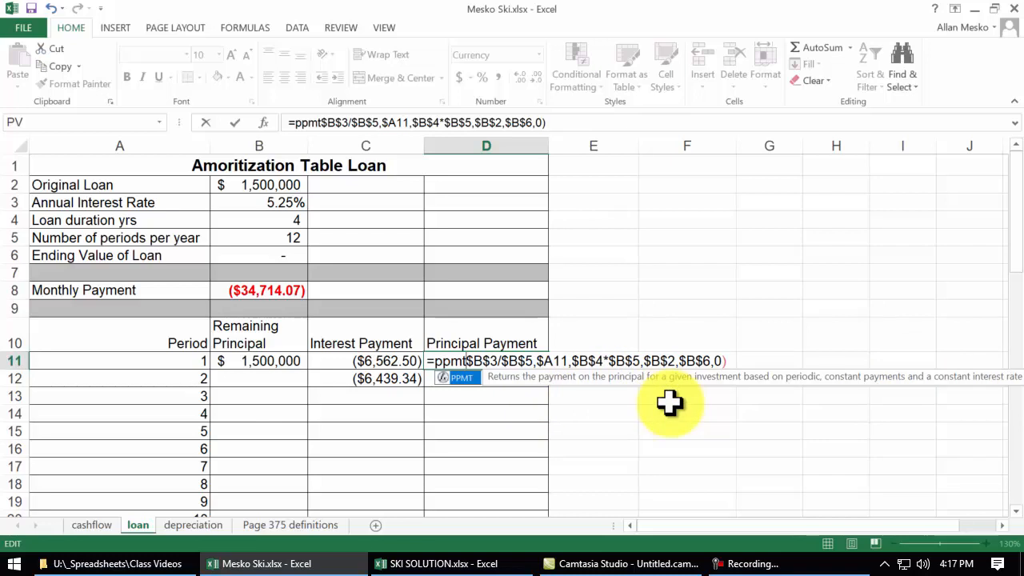
pyautogui.write('(')
pyautogui.press('Return')
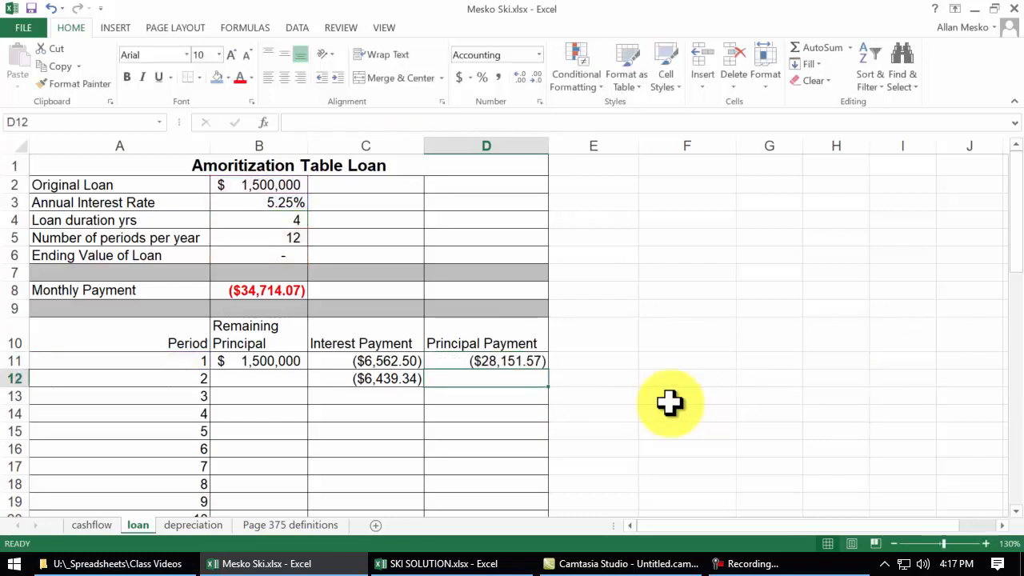
pyautogui.click(496, 361)
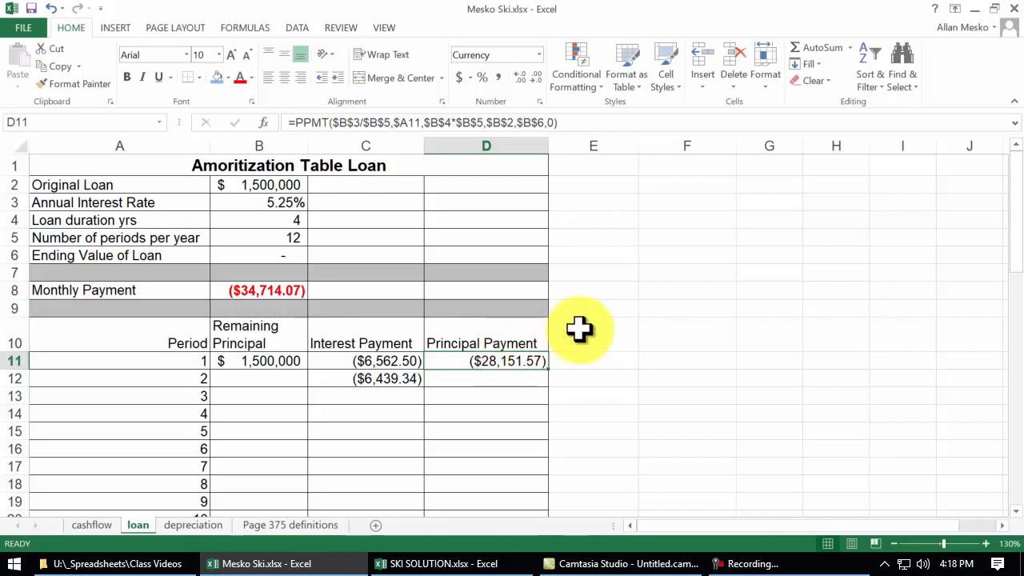
# Check period 1's total payment in E11 with the formula =C11+D11, and clear the cell
pyautogui.click(597, 361)
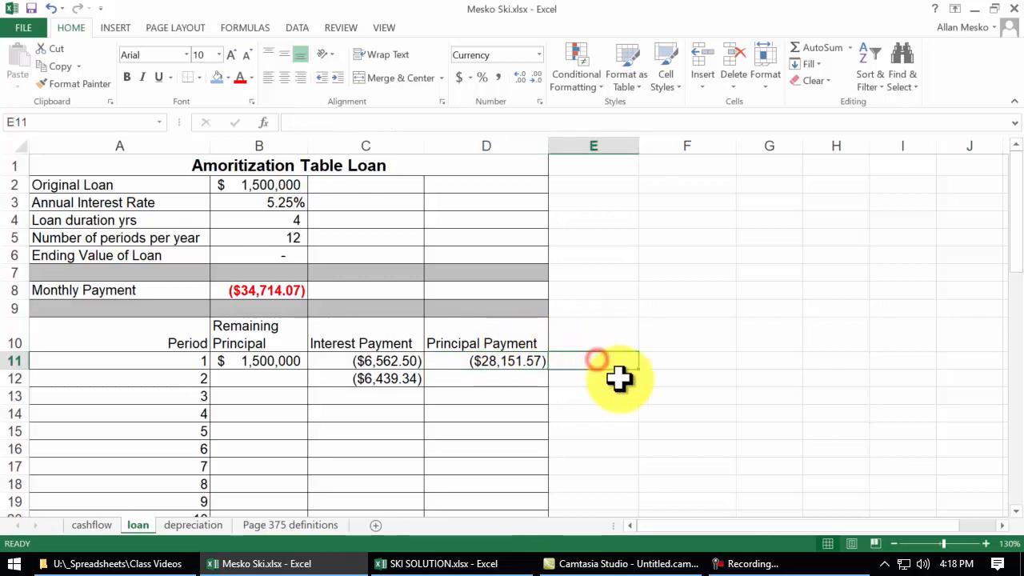
pyautogui.write('=')
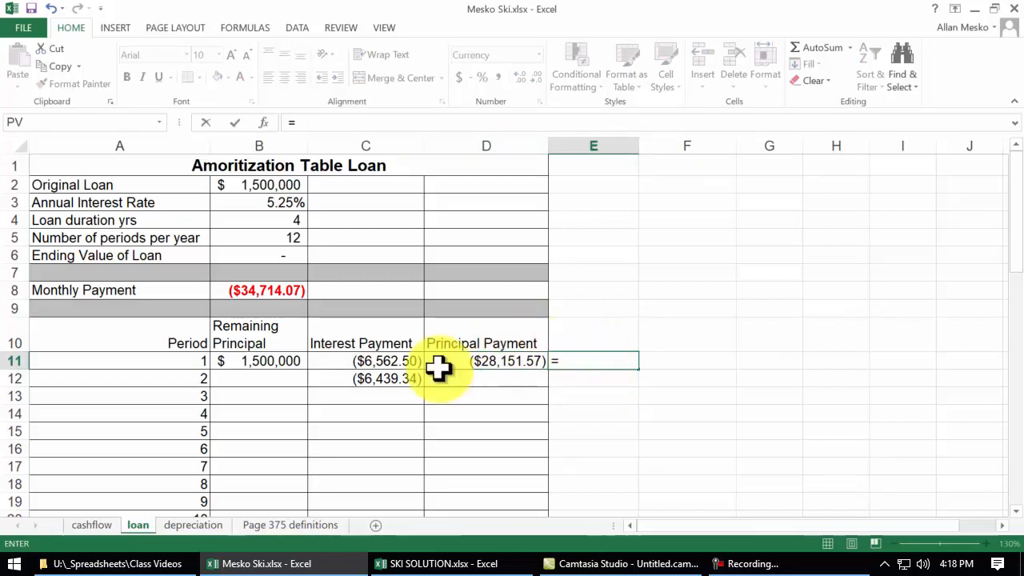
pyautogui.click(406, 362)
pyautogui.write('+')
pyautogui.click(464, 361)
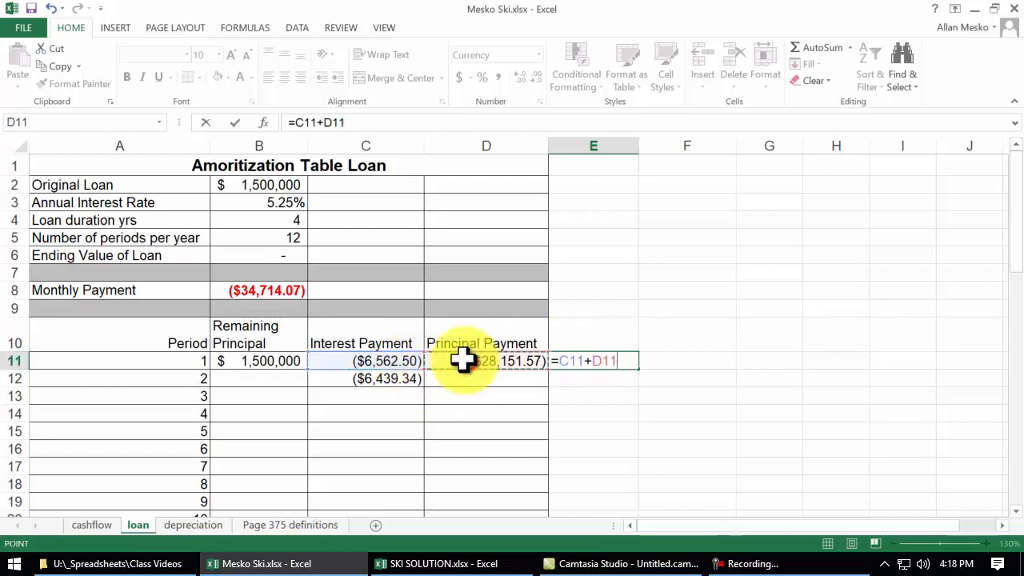
pyautogui.press('Return')
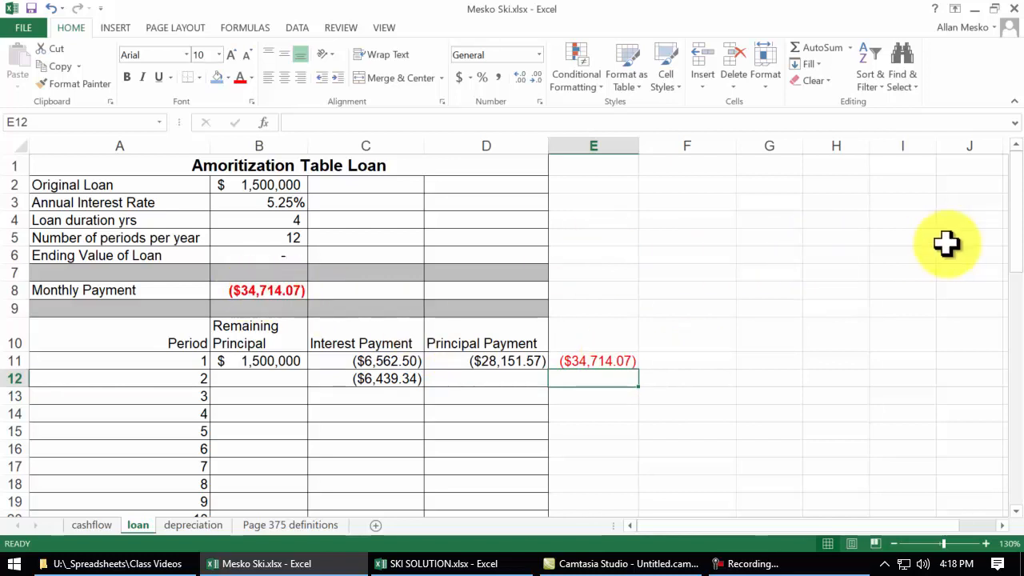
pyautogui.click(615, 361)
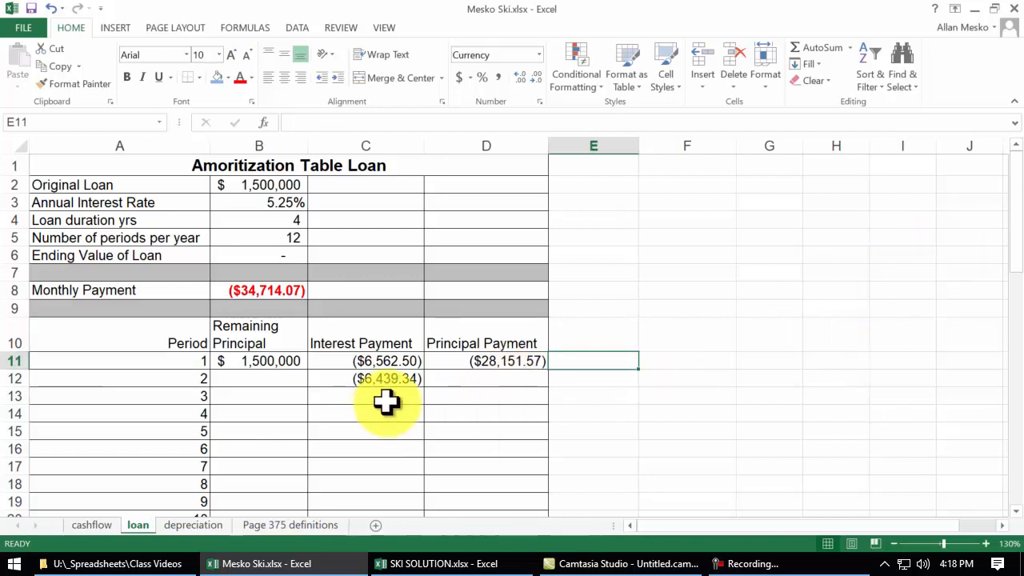
# Calculate period 2's remaining principal in B12 with the formula =B11+D11
pyautogui.click(264, 380)
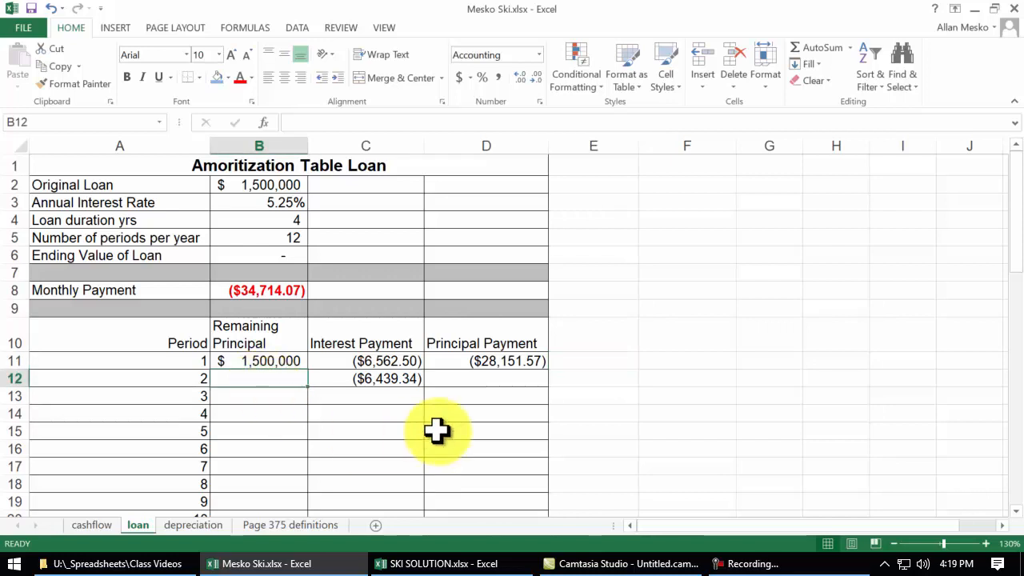
pyautogui.click(272, 361)
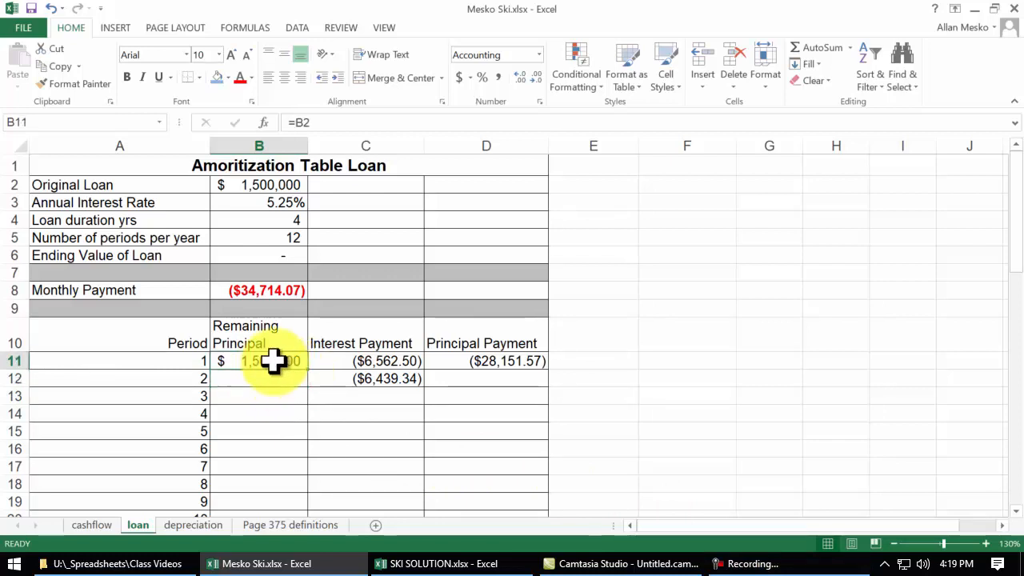
pyautogui.click(274, 381)
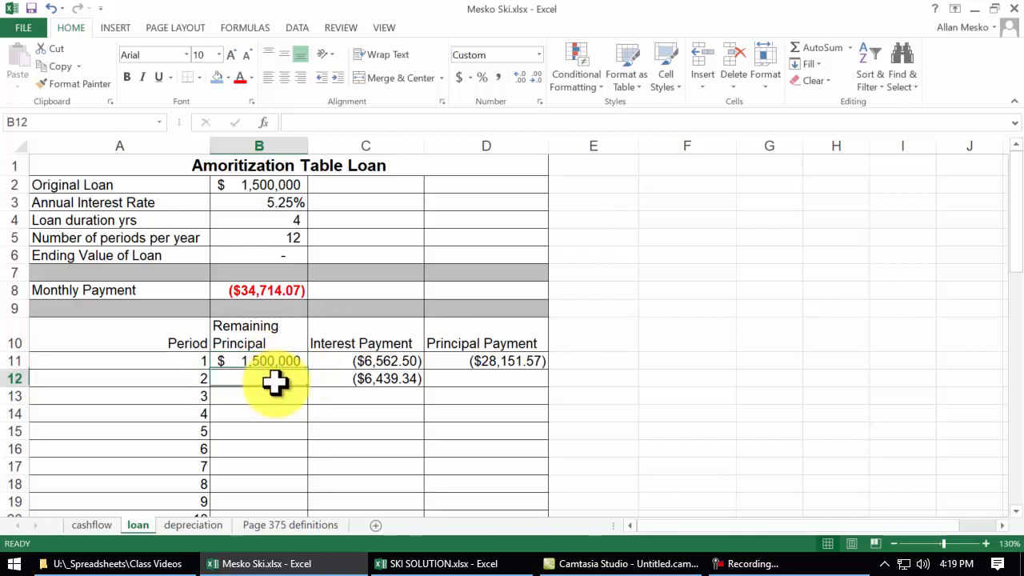
pyautogui.click(525, 364)
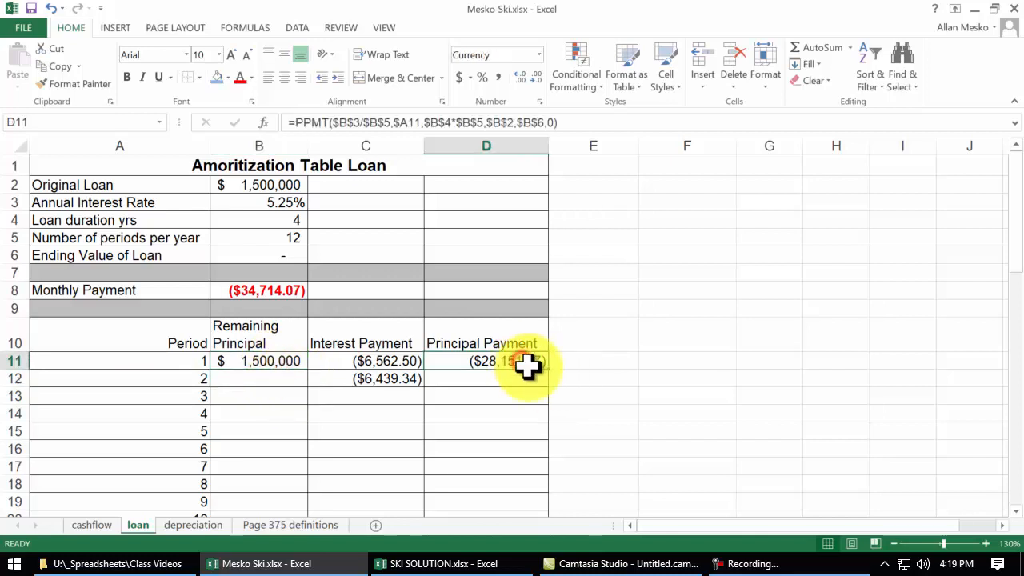
pyautogui.click(265, 383)
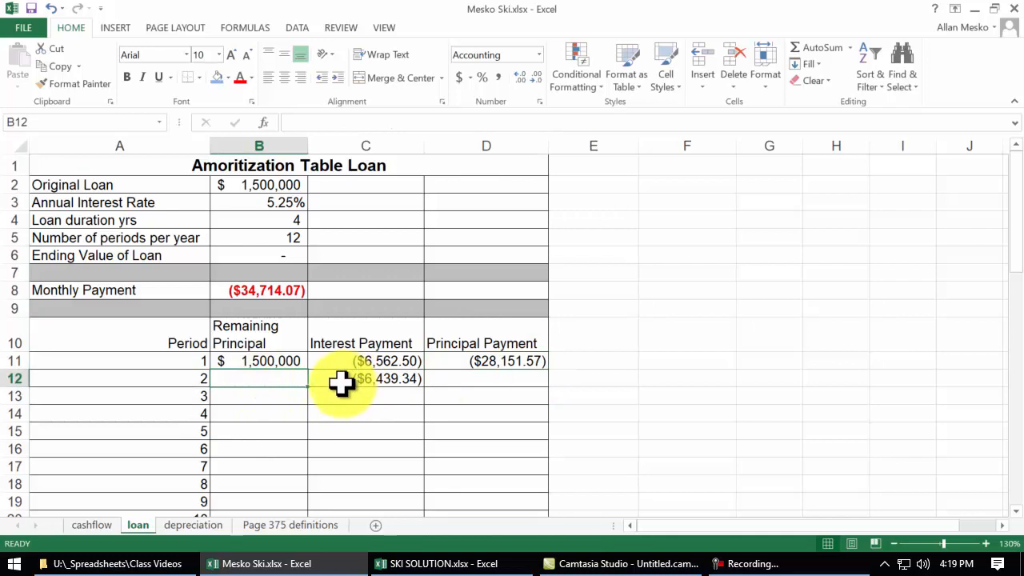
pyautogui.write('=')
pyautogui.click(266, 360)
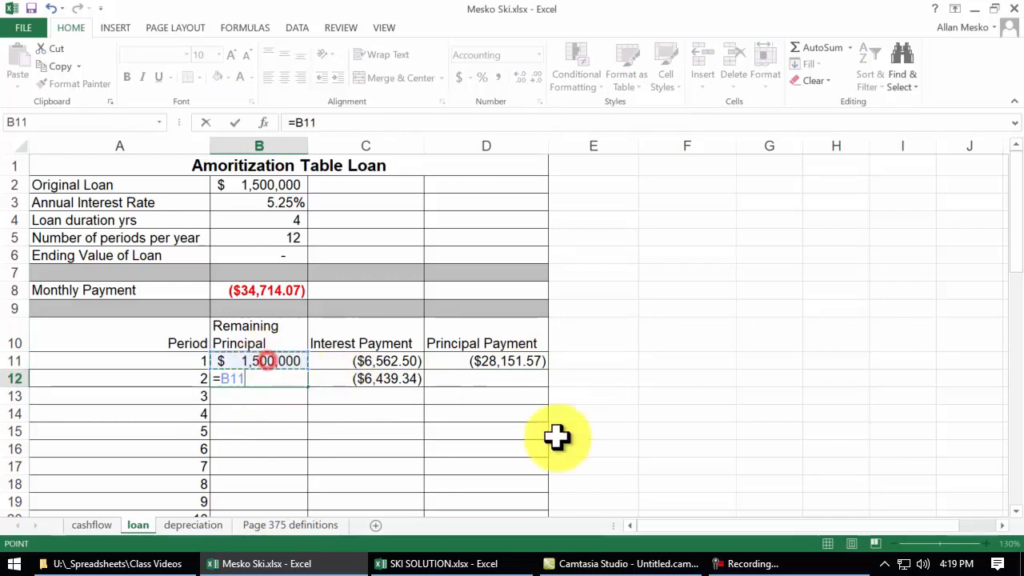
pyautogui.write('+')
pyautogui.click(475, 361)
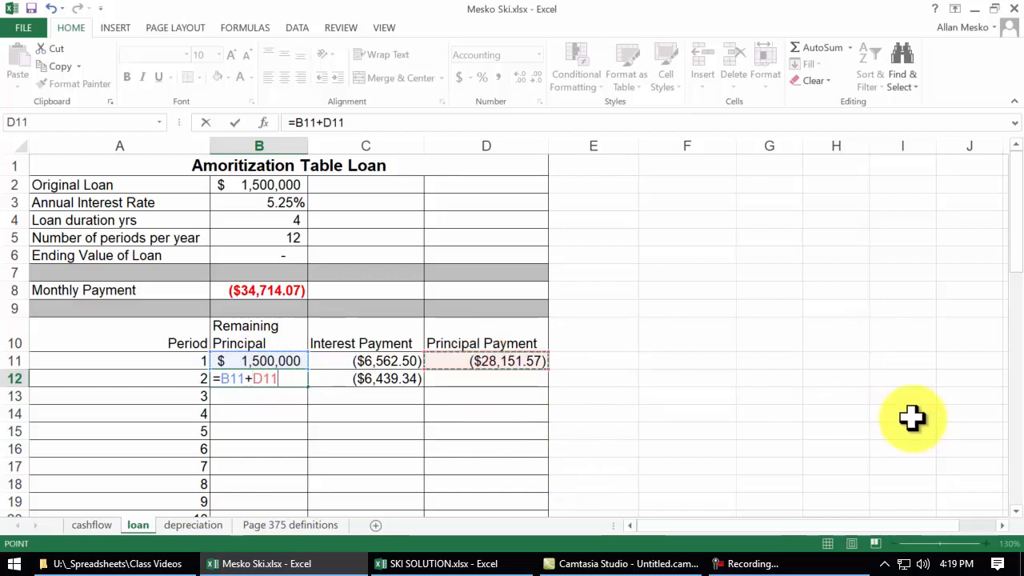
pyautogui.press('Return')
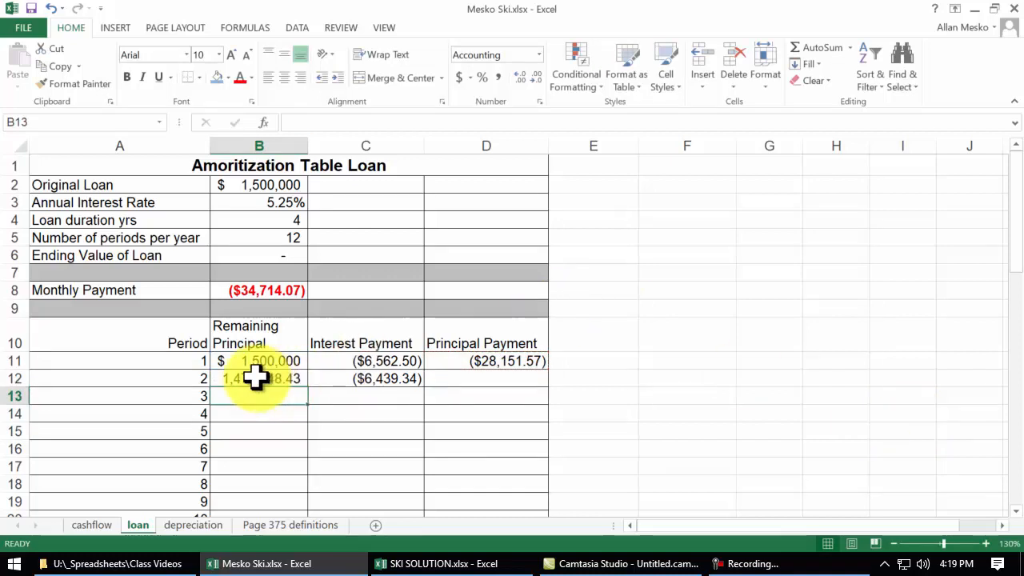
# Fill the principal payment formula from D11 down to period 2 in D12
pyautogui.click(377, 382)
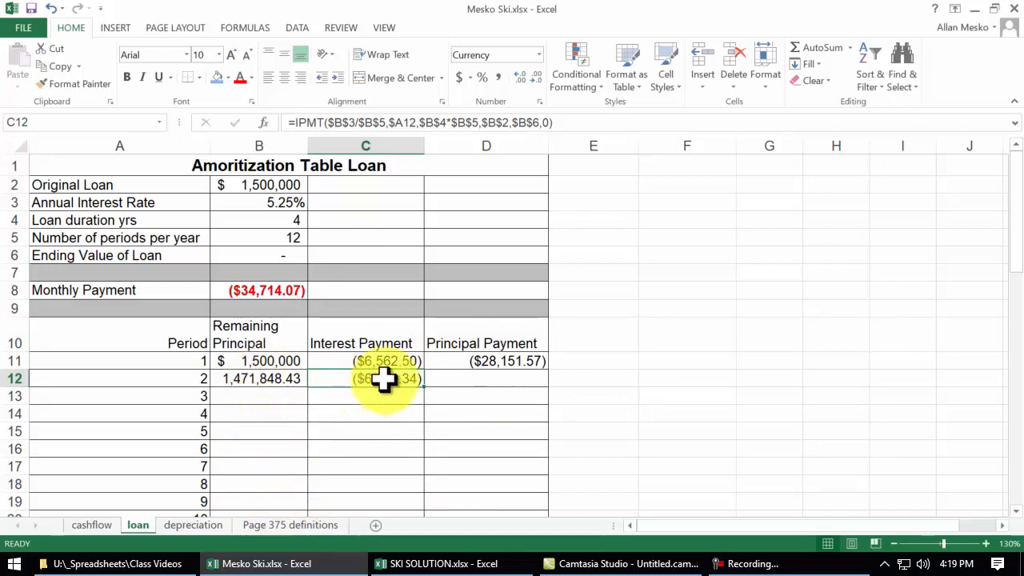
pyautogui.click(502, 361)
pyautogui.moveTo(549, 371); pyautogui.dragTo(549, 389)
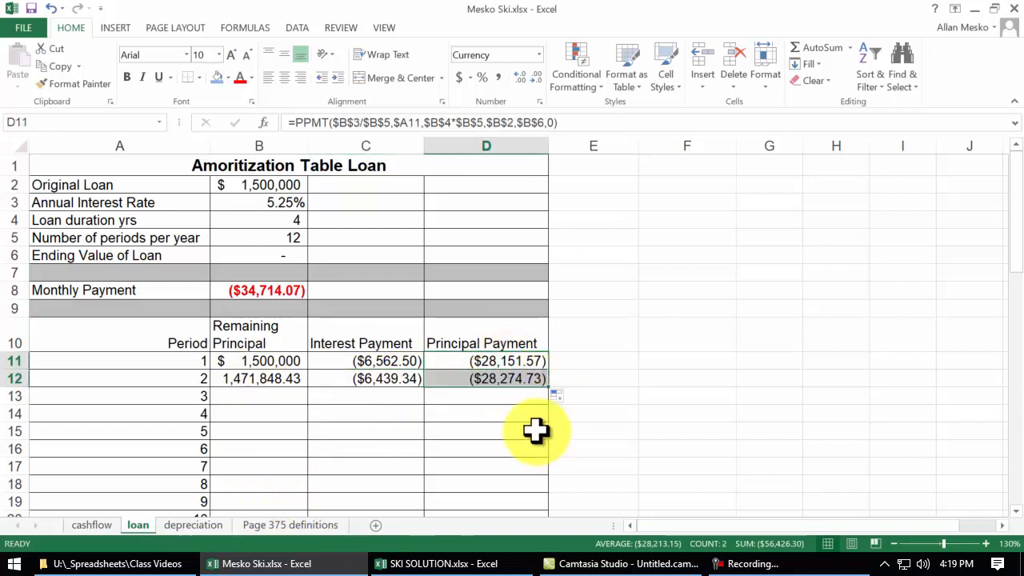
pyautogui.click(376, 381)
pyautogui.click(486, 385)
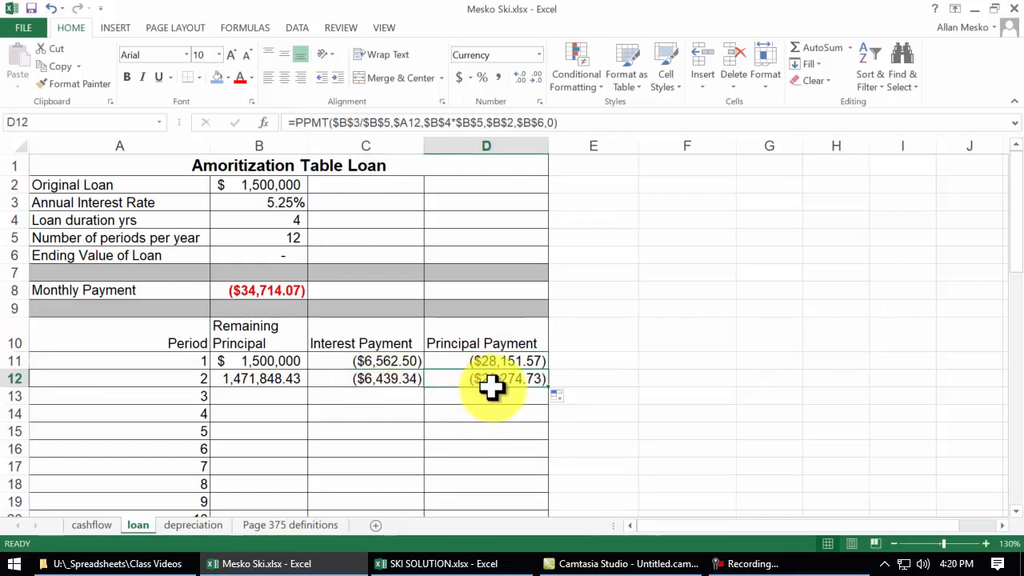
# Extend the remaining principal, interest payment and principal payment formulas from row 12 to period 3 in row 13
pyautogui.click(286, 379)
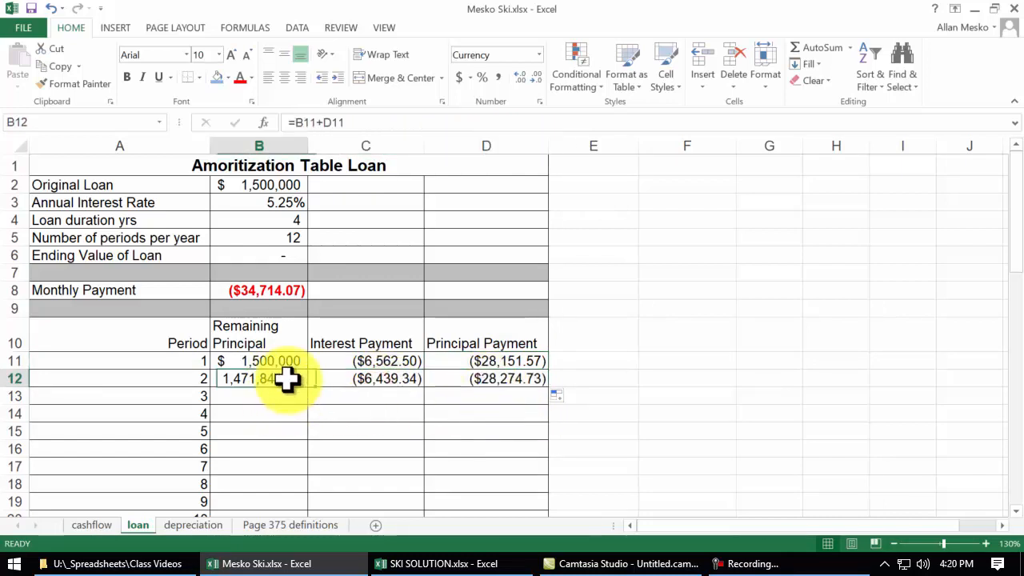
pyautogui.moveTo(310, 388); pyautogui.dragTo(304, 400)
pyautogui.click(268, 400)
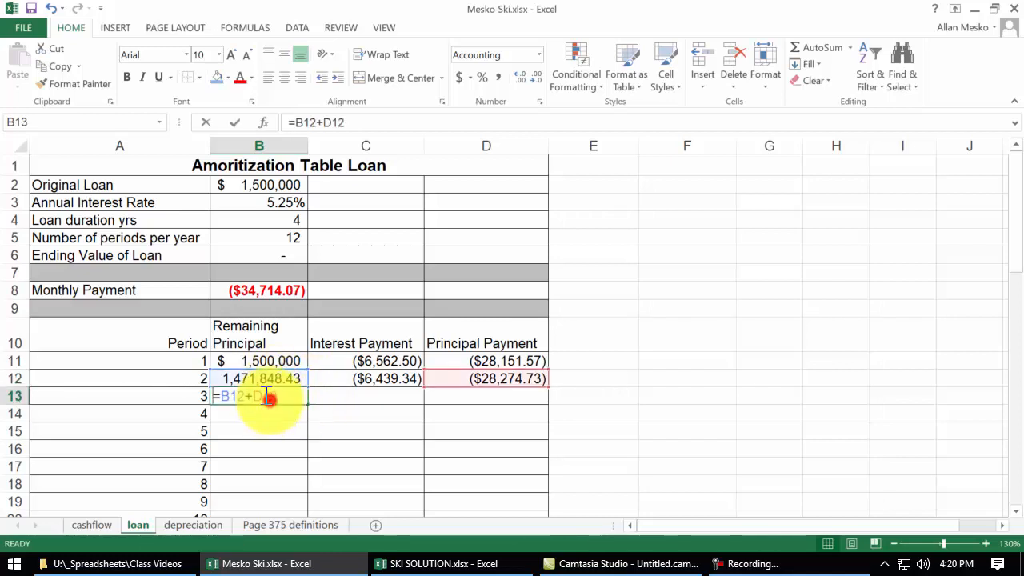
pyautogui.doubleClick(268, 400)
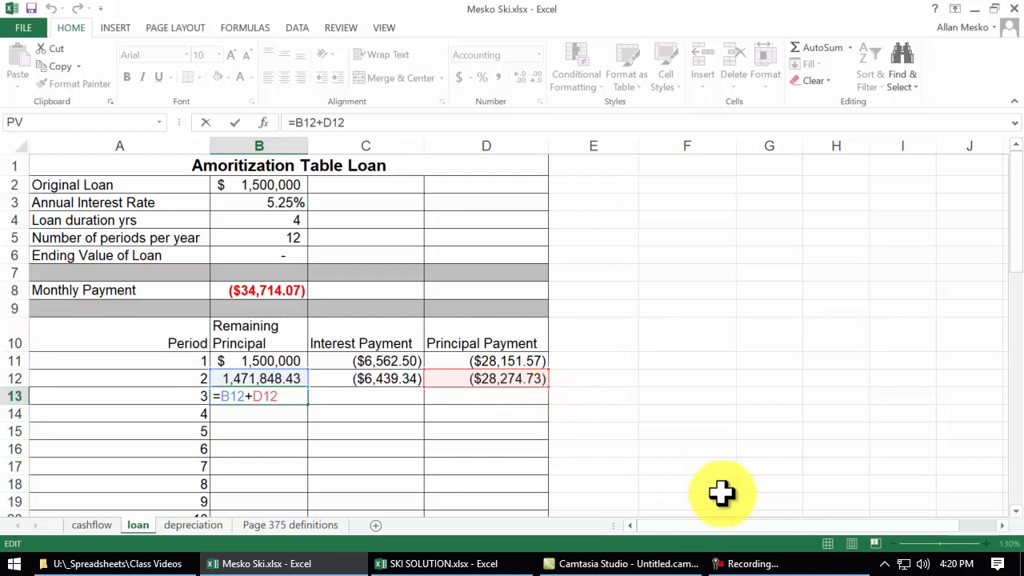
pyautogui.moveTo(376, 378); pyautogui.dragTo(543, 414)
# Fill the period 3 formulas in B13:D13 down through period 48 in row 58
pyautogui.moveTo(256, 398); pyautogui.dragTo(545, 400)
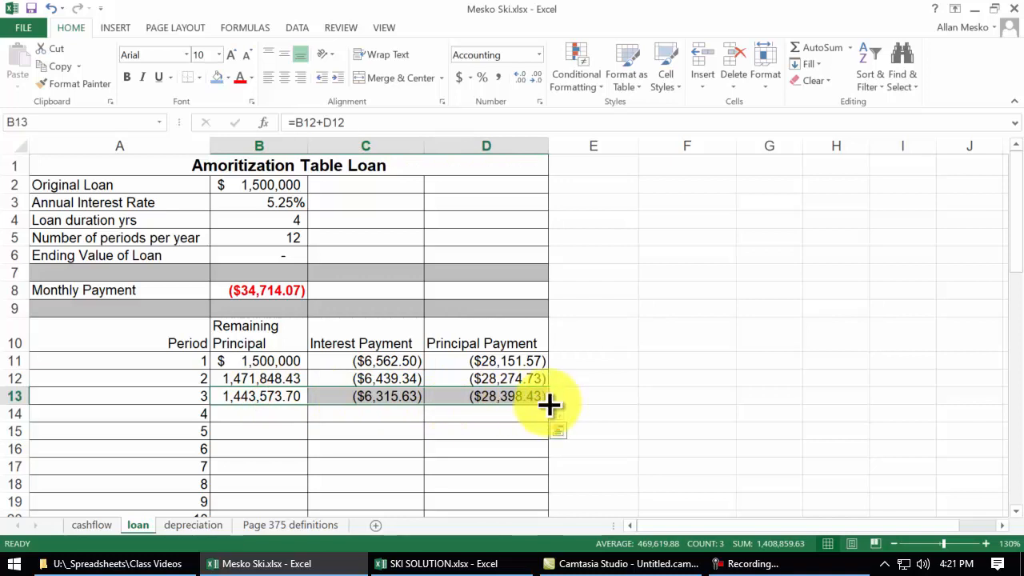
pyautogui.doubleClick(549, 406)
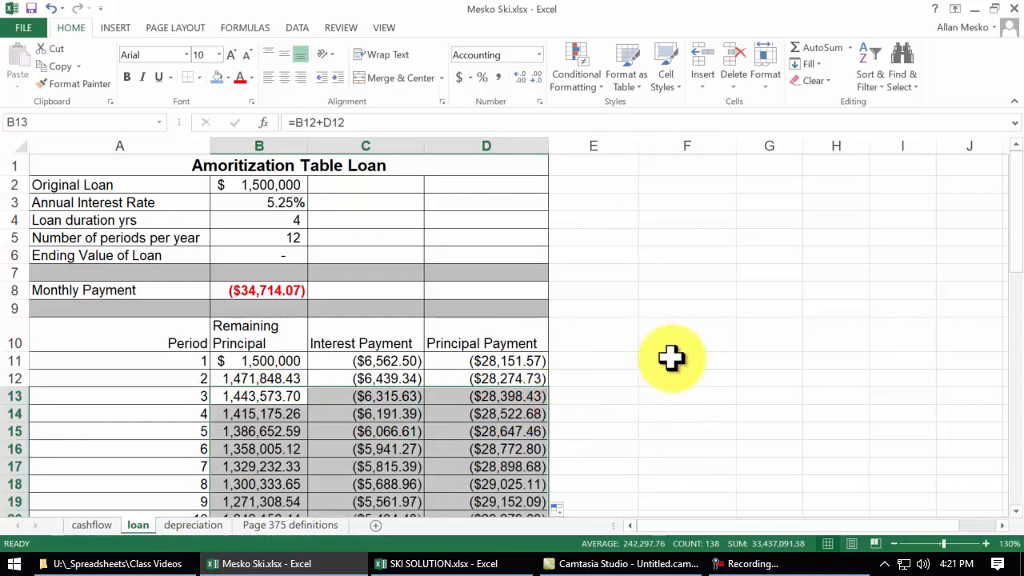
pyautogui.scroll(-15, 670, 358)
pyautogui.scroll(-1, 655, 383)
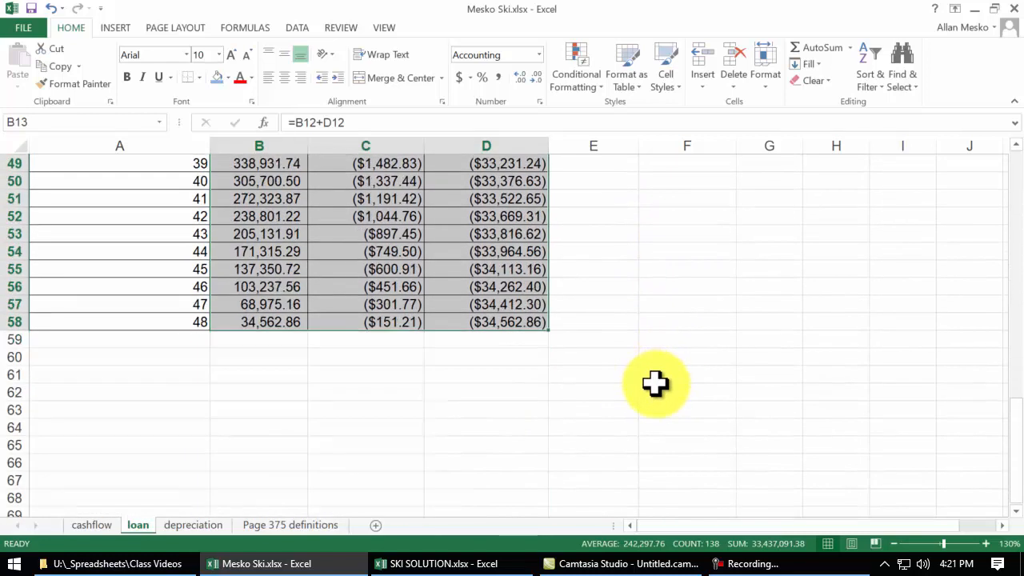